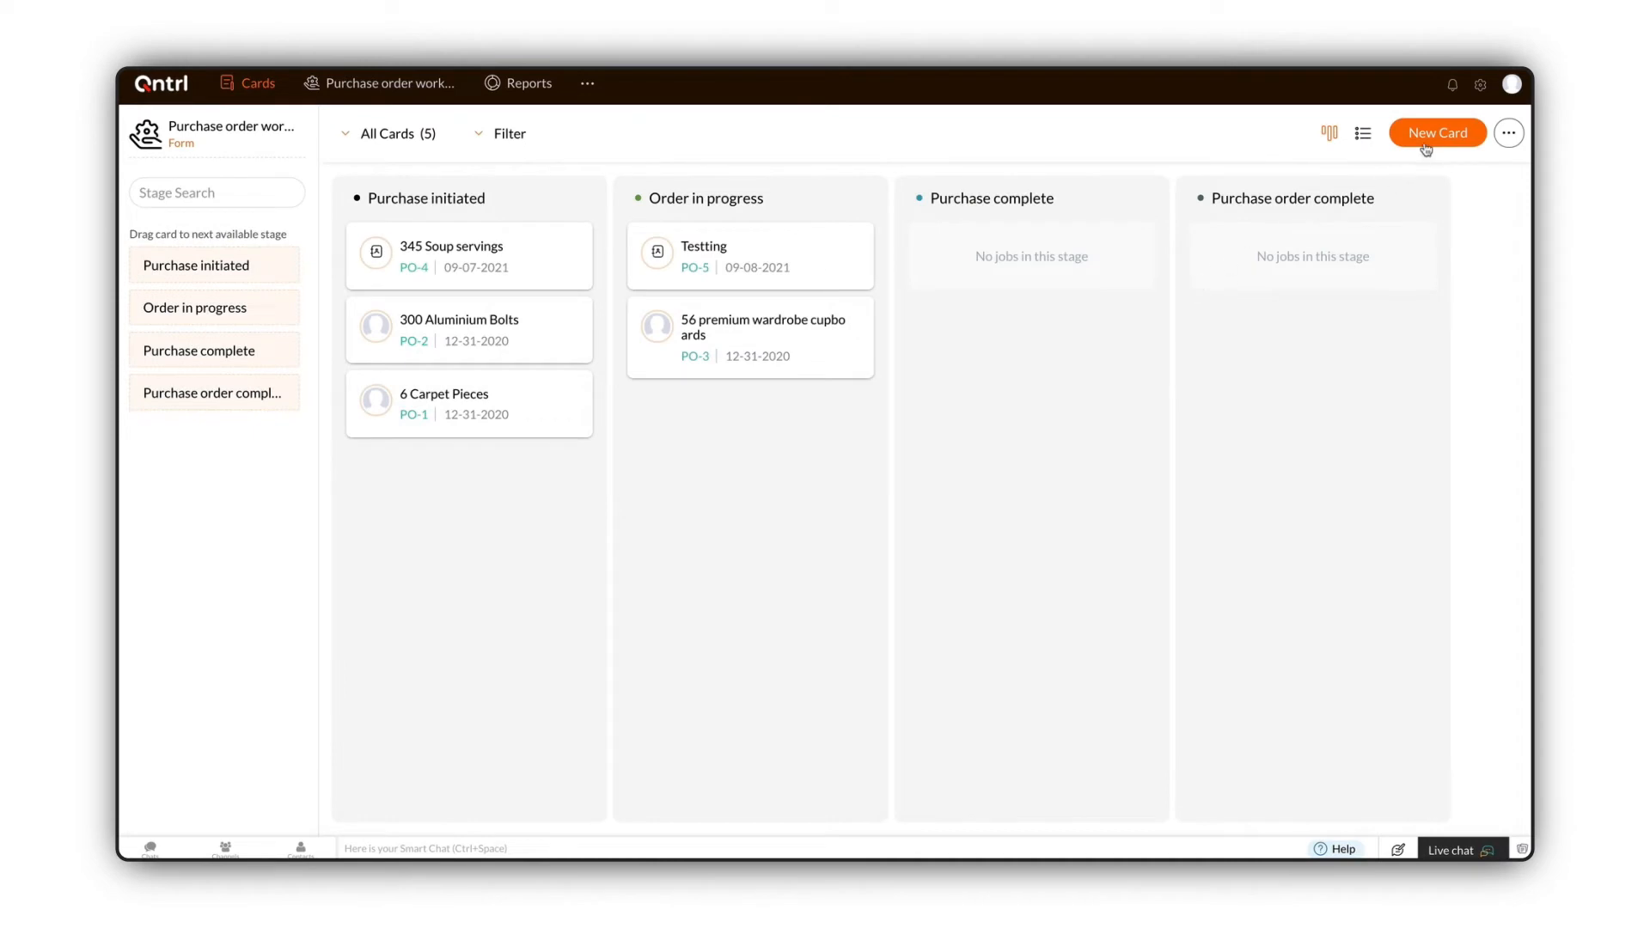
Step: Open the Business Rules settings and start creating a new business rule
left_click(1478, 89)
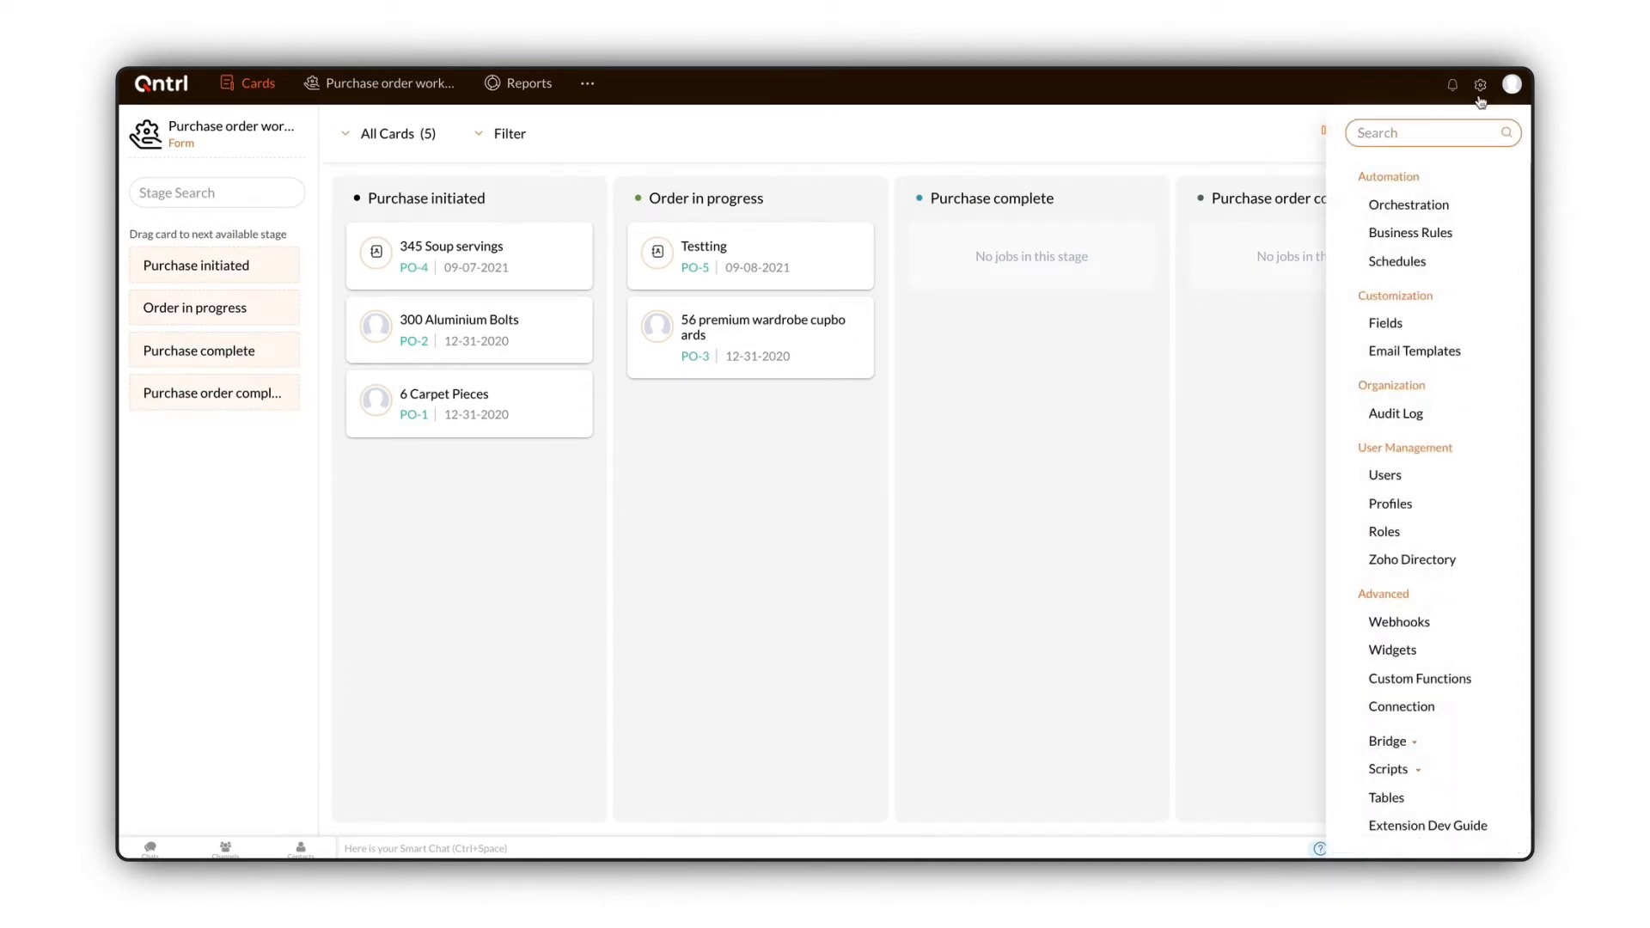
left_click(1461, 232)
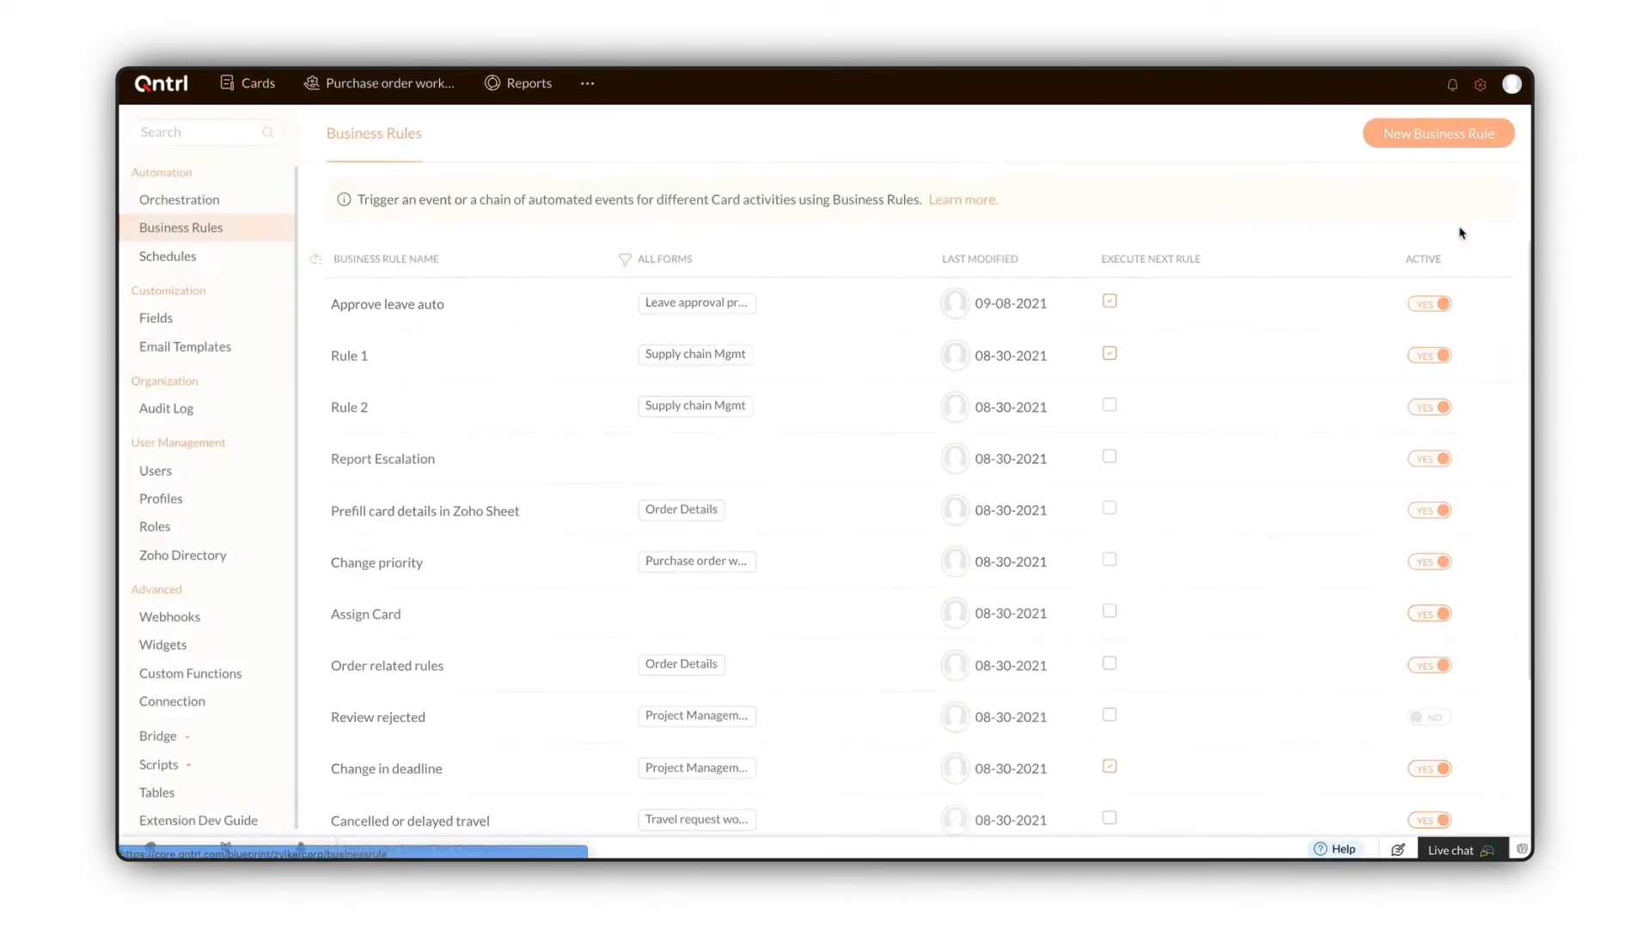
left_click(1451, 144)
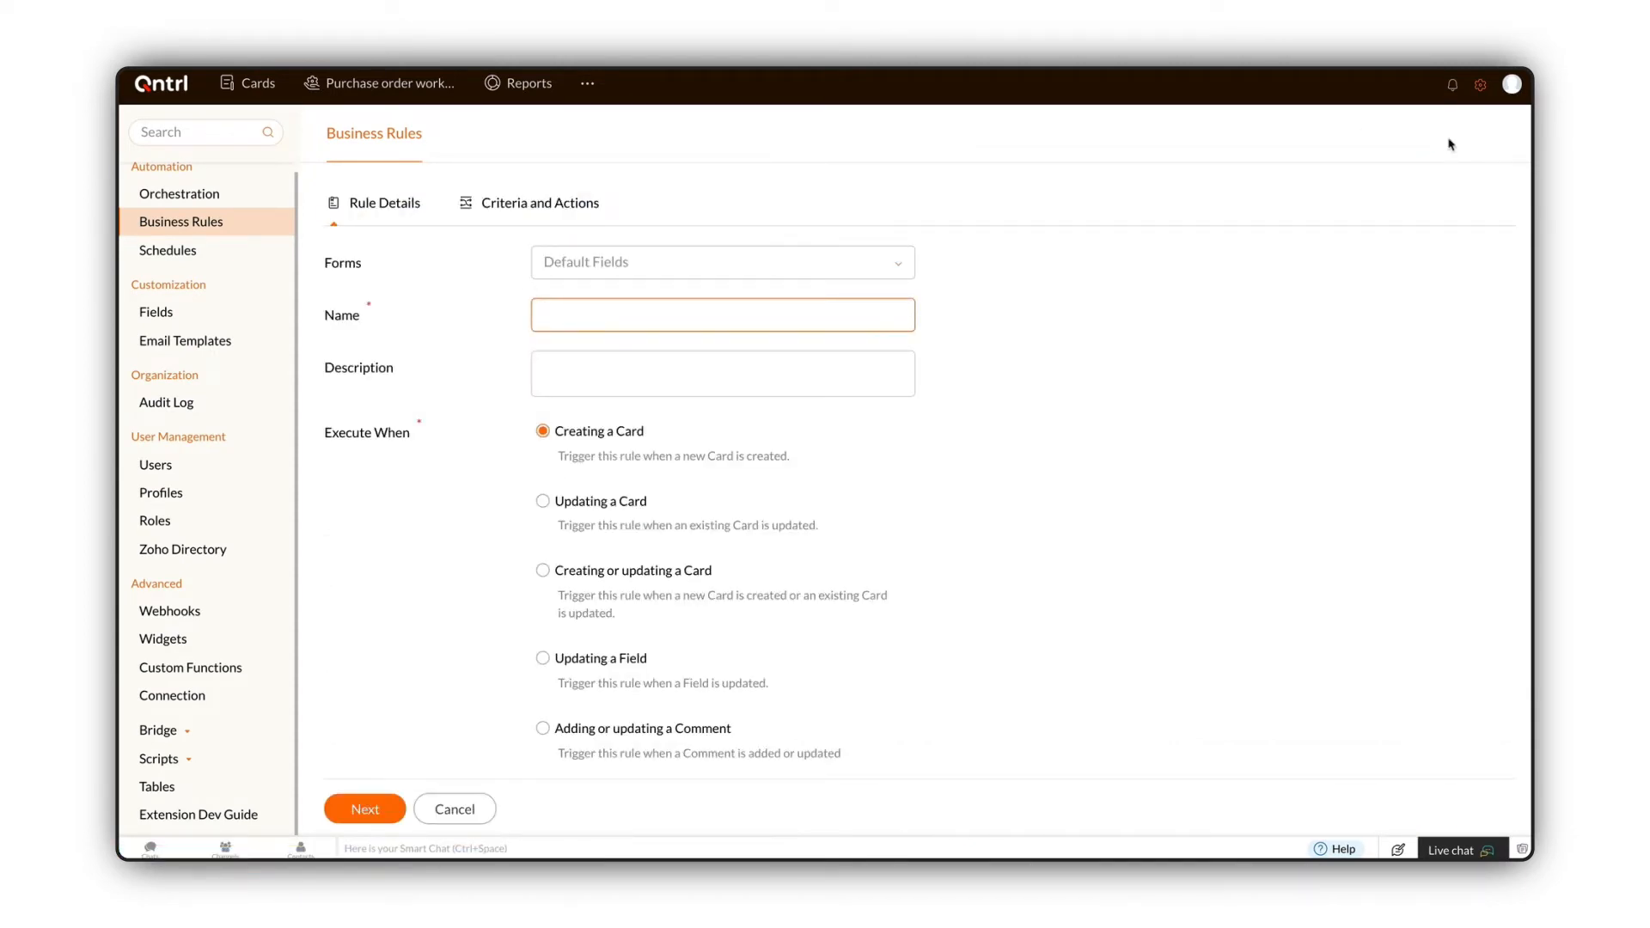
Step: Set the rule's form to Supply chain Mgmt
left_click(870, 271)
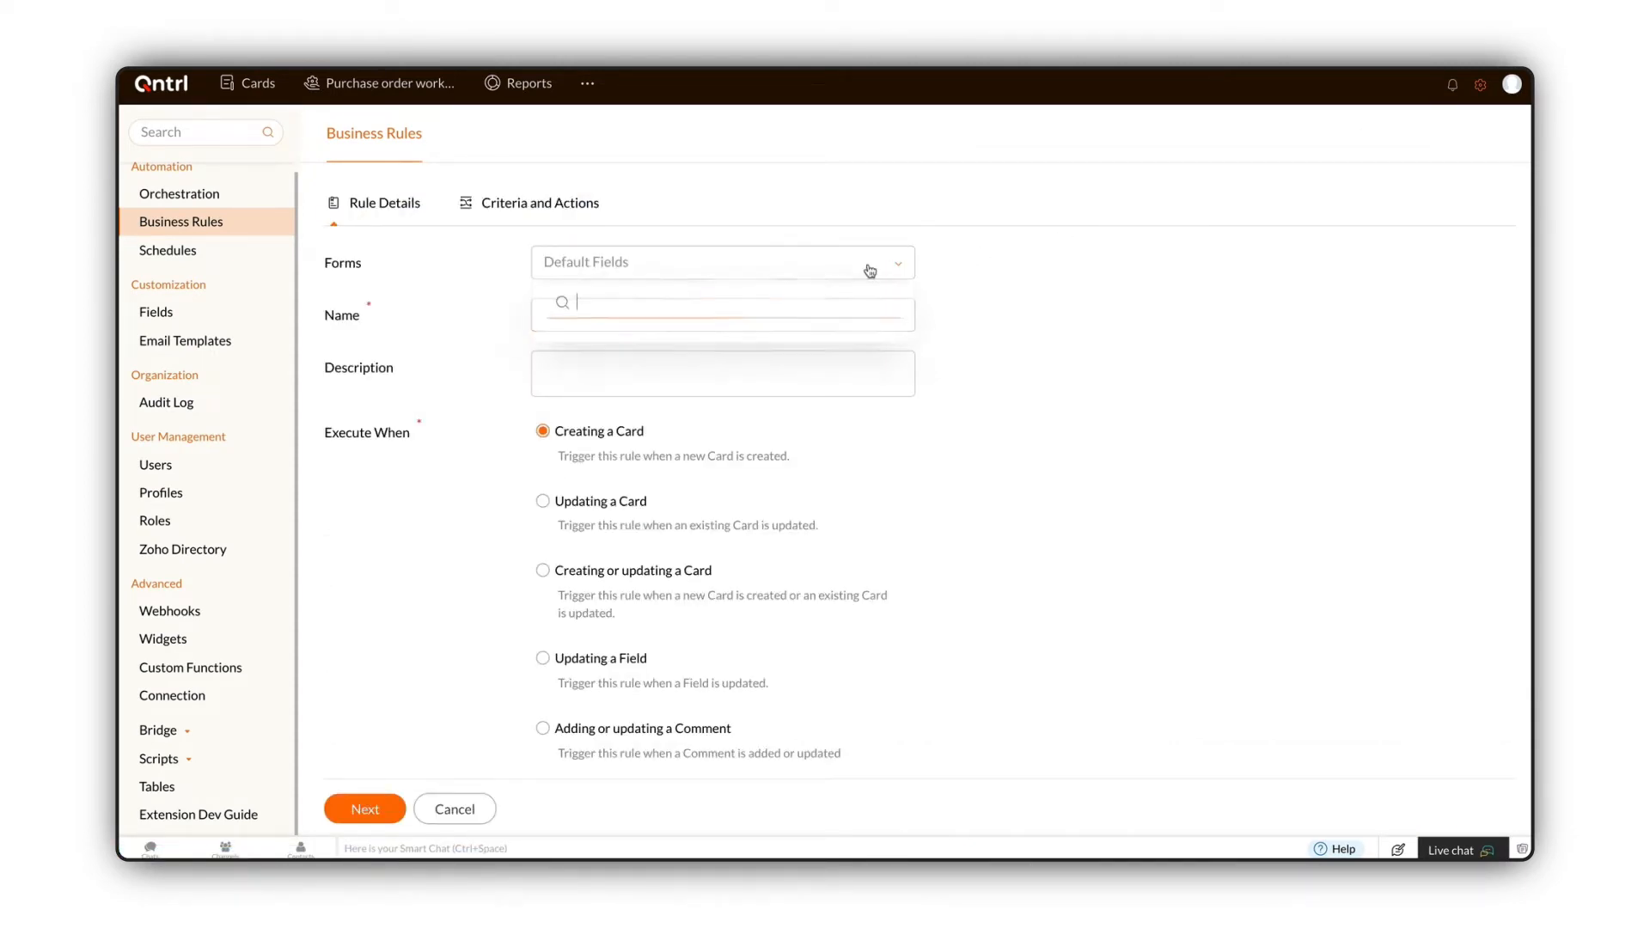
scroll(844, 359, "down", 2)
scroll(844, 360, "down", 5)
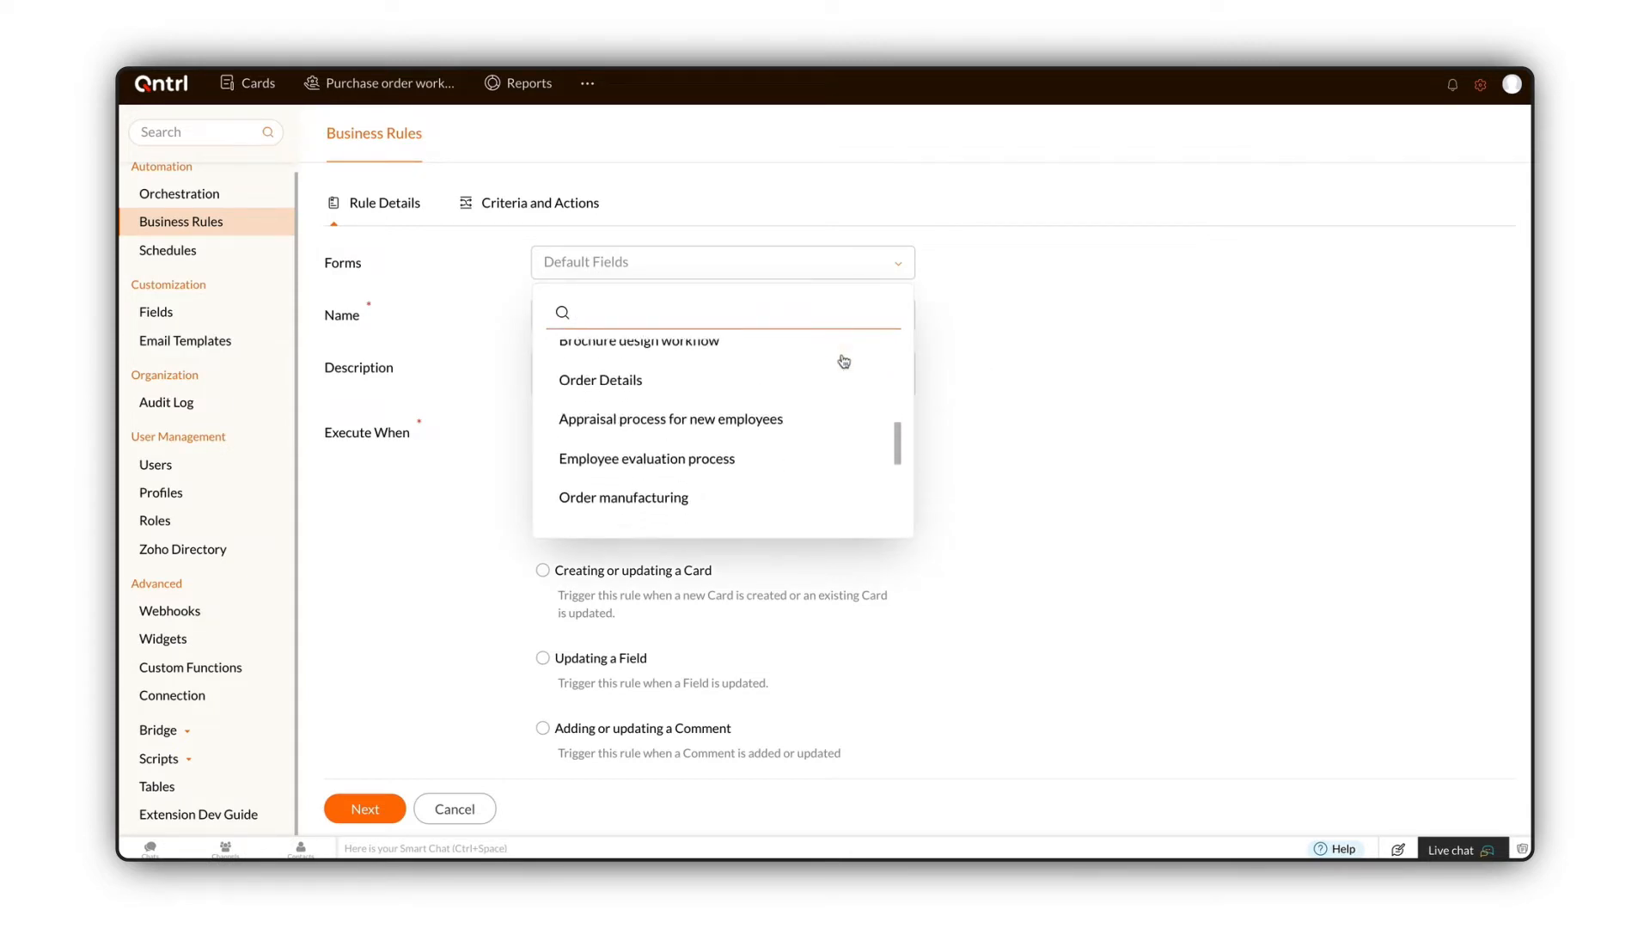
scroll(844, 361, "down", 4)
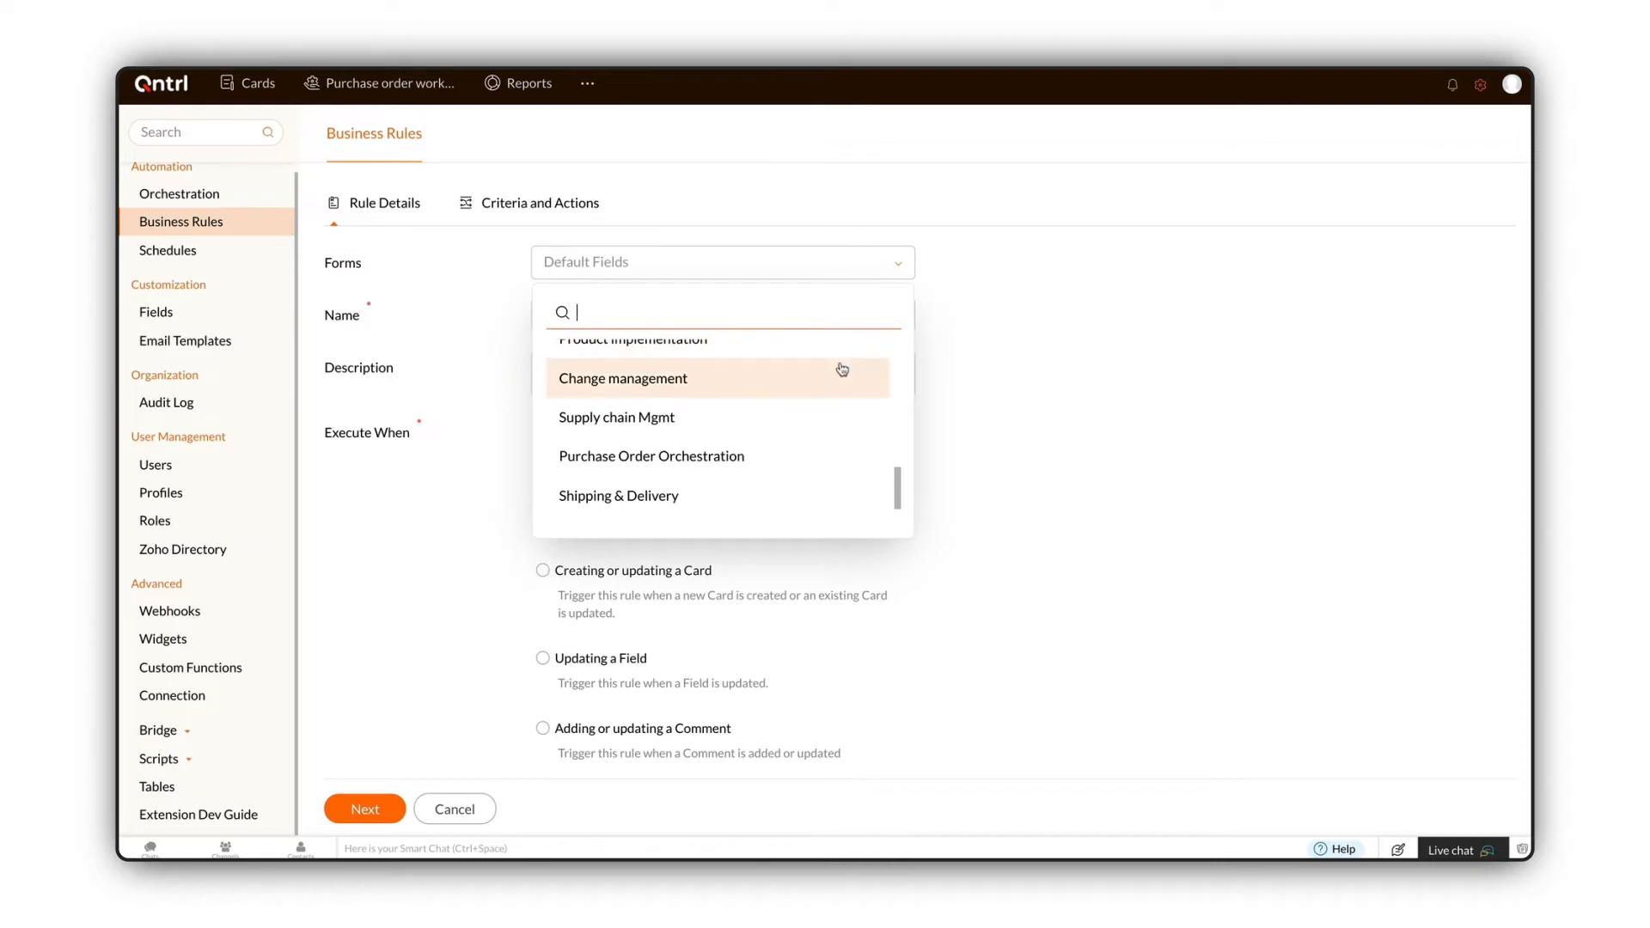
left_click(825, 416)
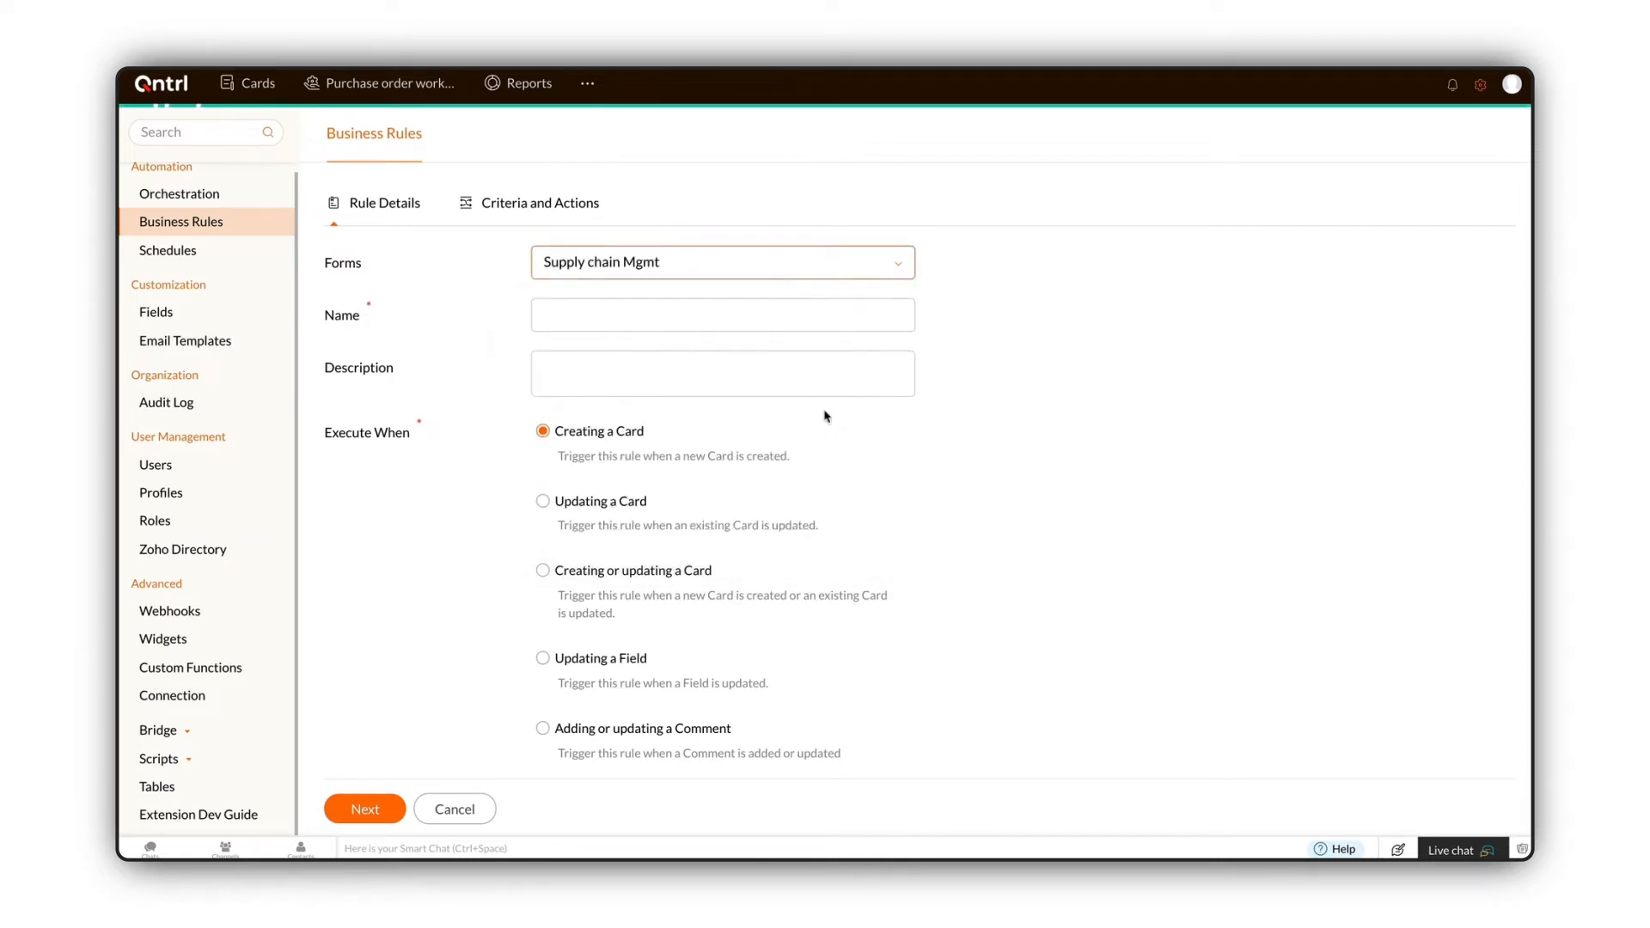
Step: Name the rule Rule 1 with description 'Assign the card to the requester if the card says unassigned.' and continue to criteria
left_click(759, 314)
type("Rule 1")
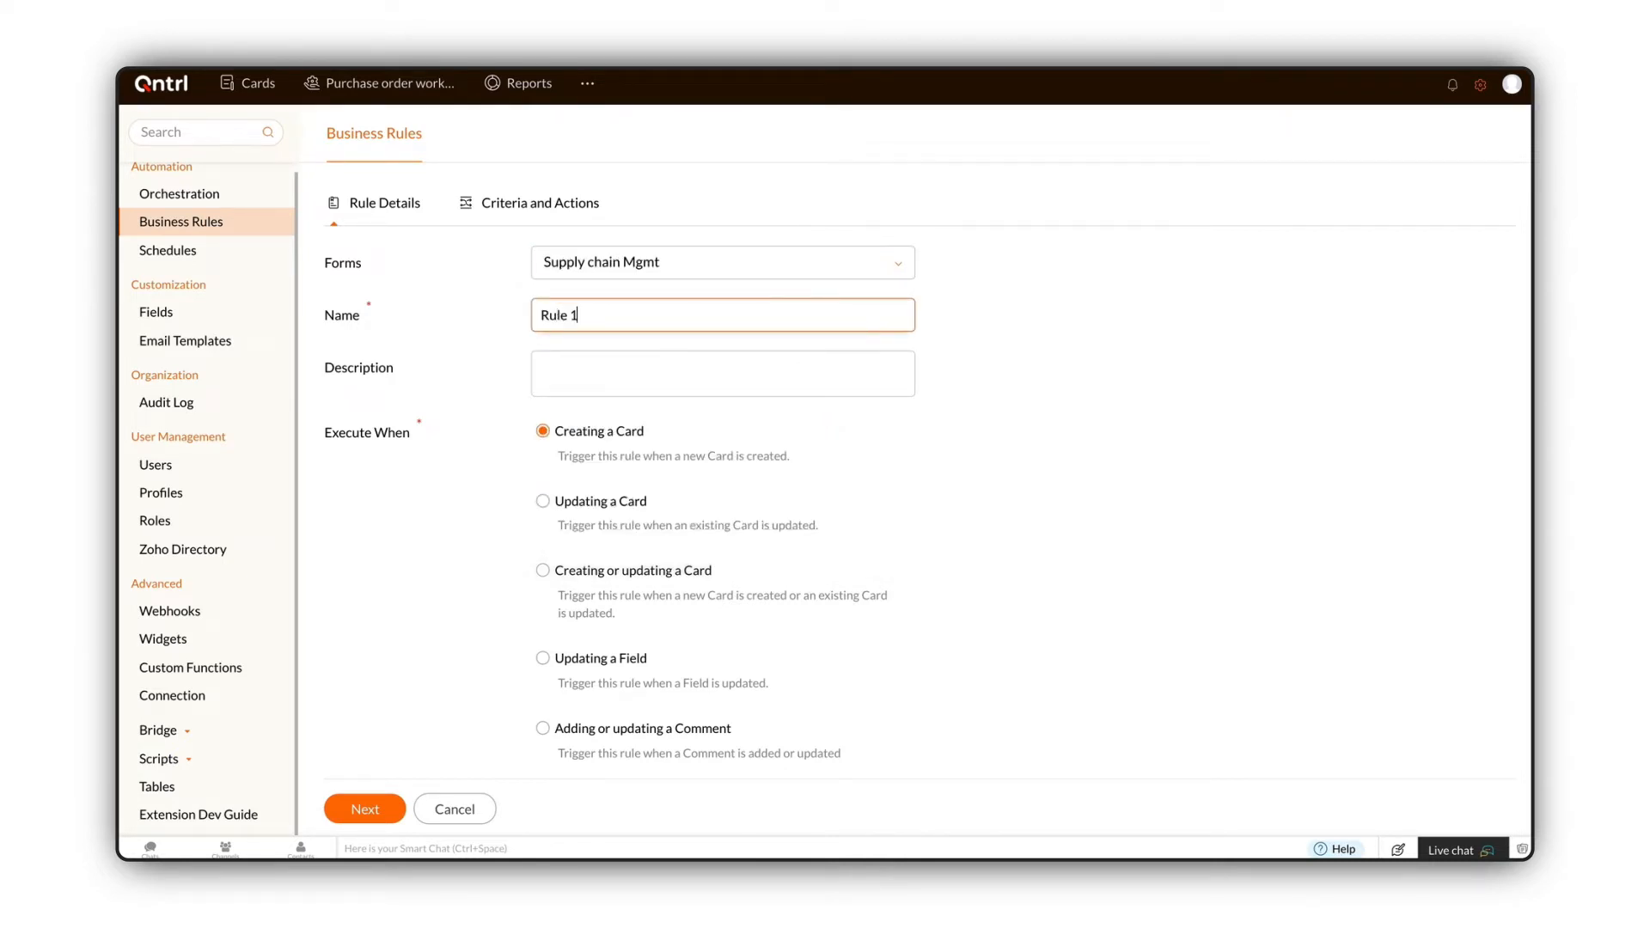
left_click(751, 366)
type("Assign the card to the requester if the card says unassigned.")
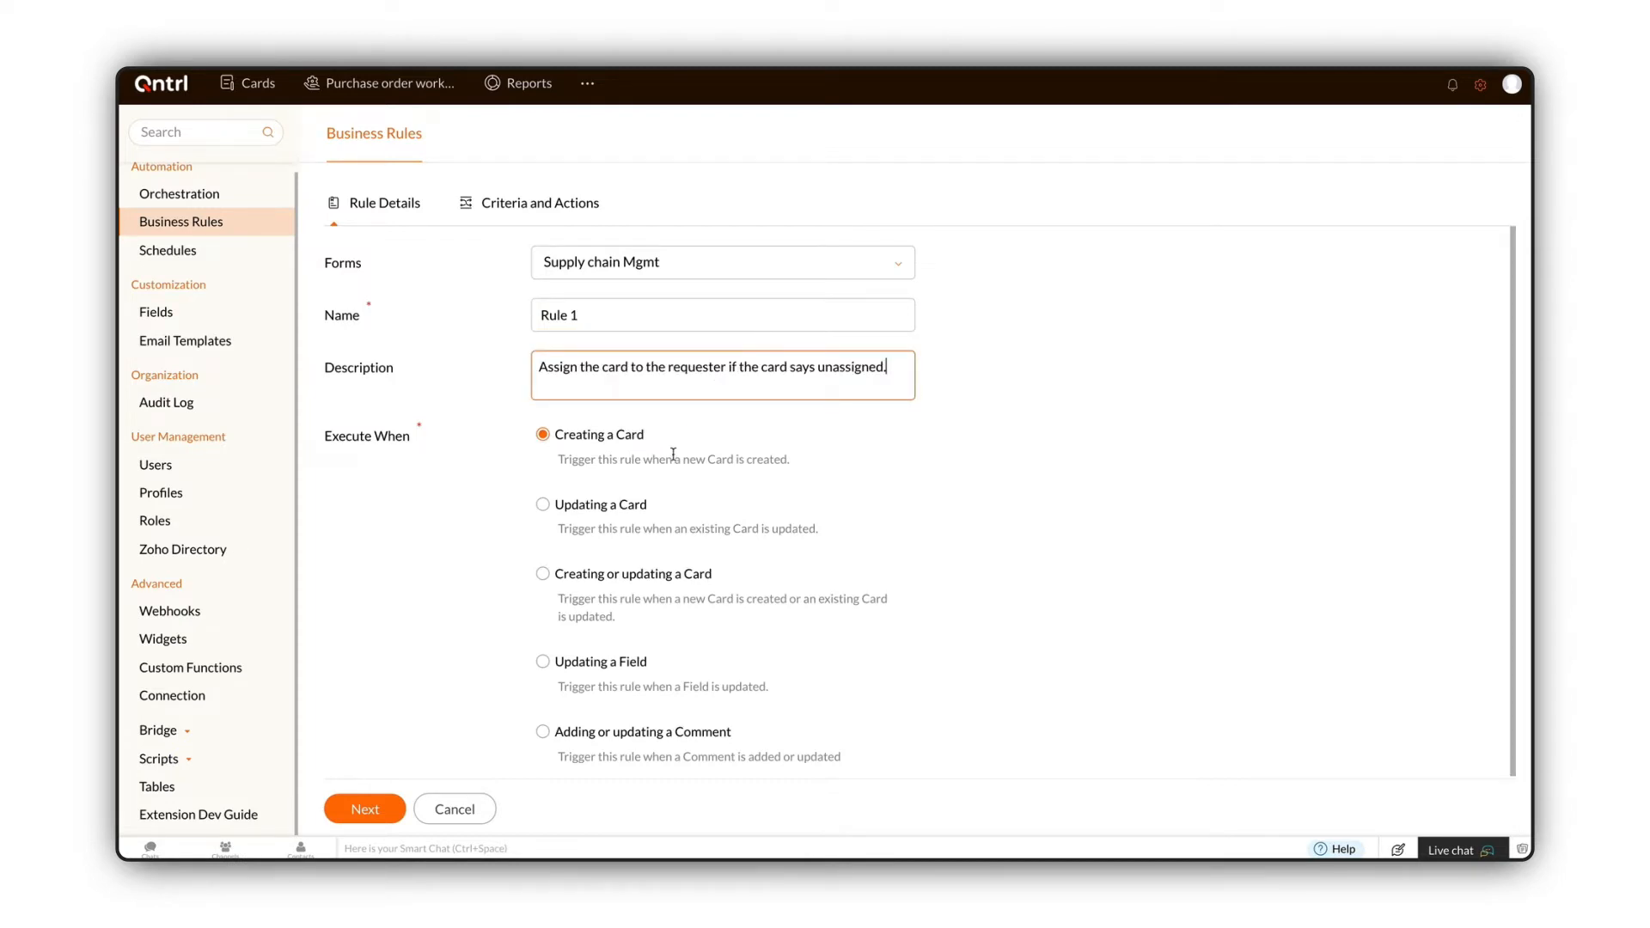
left_click(355, 812)
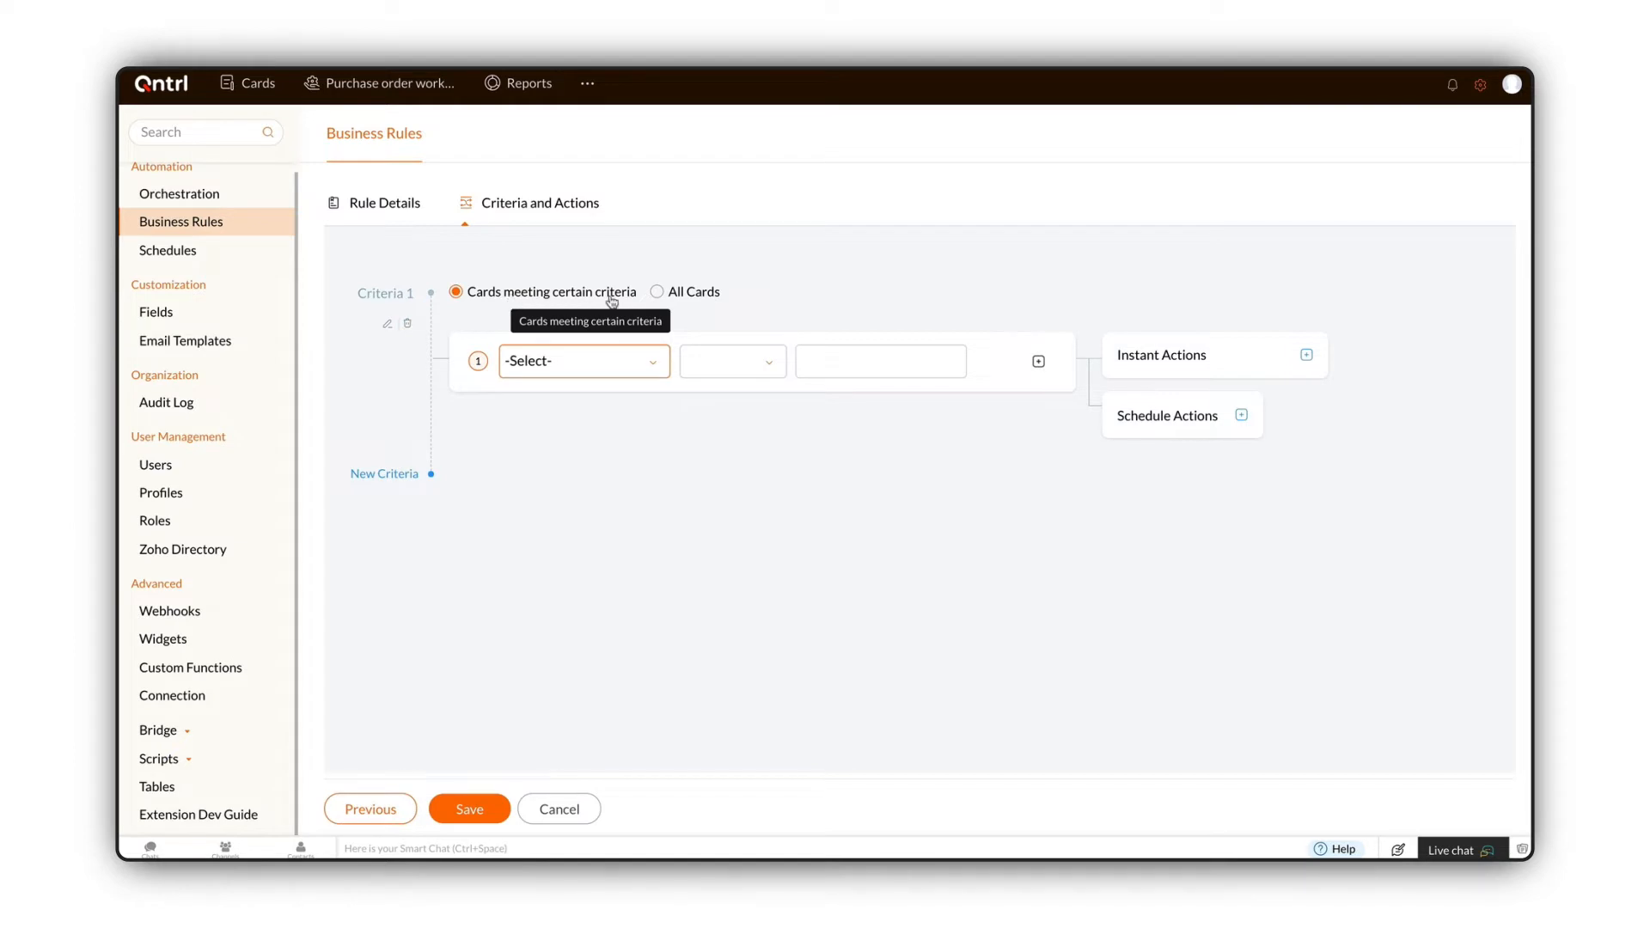
Step: Add a criterion for cards meeting certain criteria: Assignee In Unassigned
left_click(658, 300)
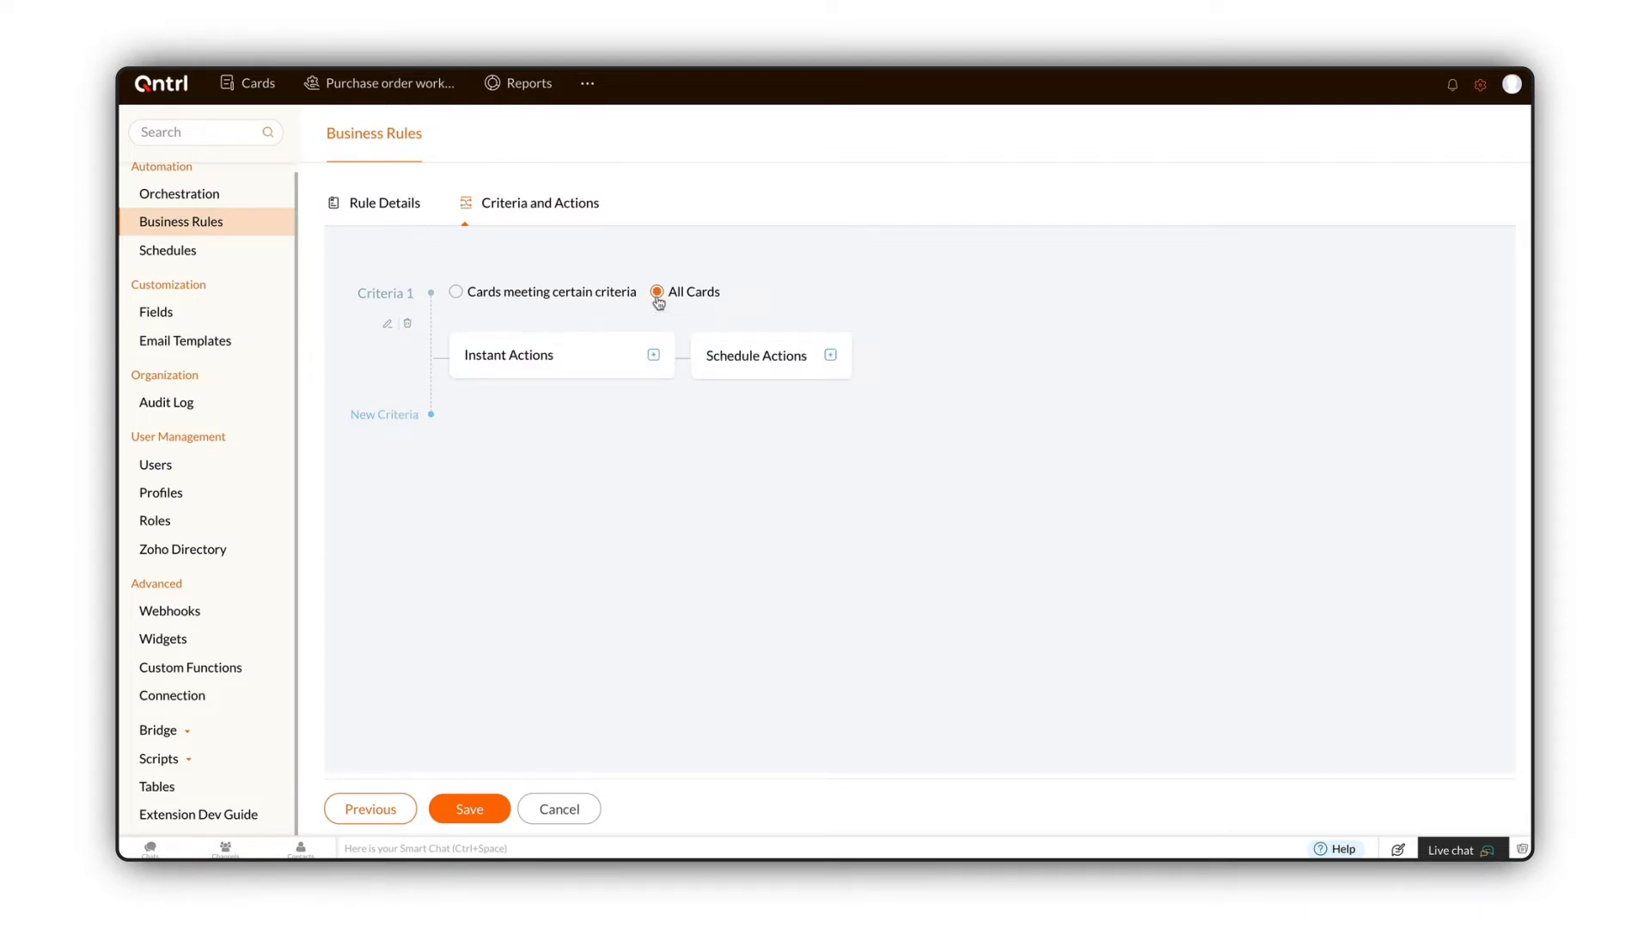
left_click(459, 295)
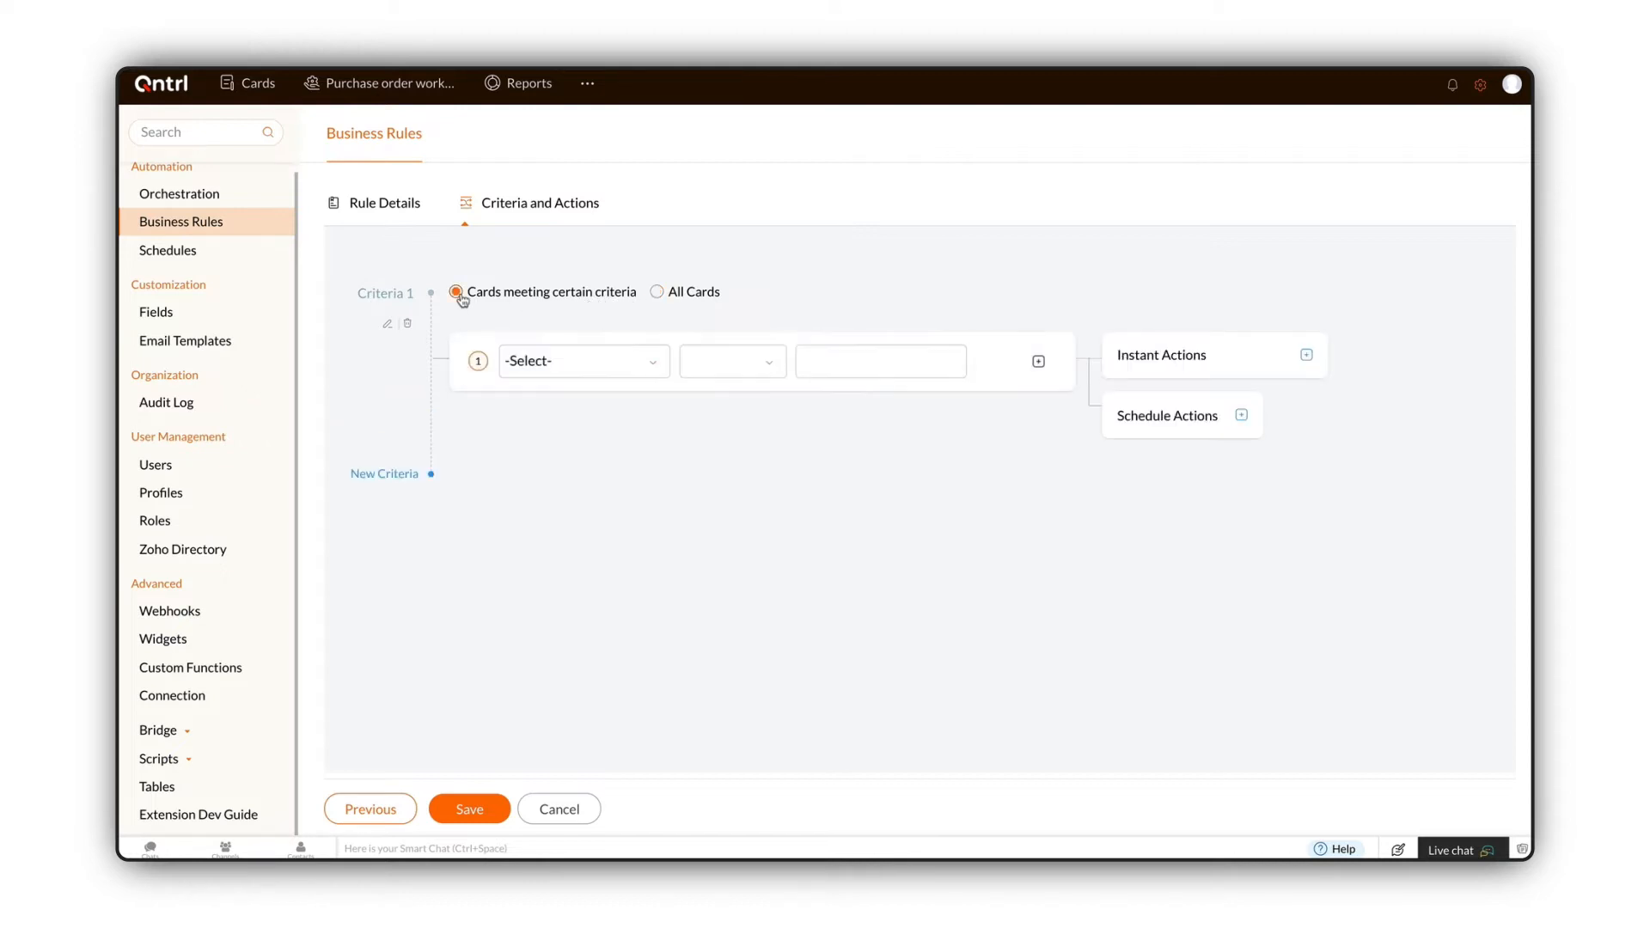
left_click(595, 363)
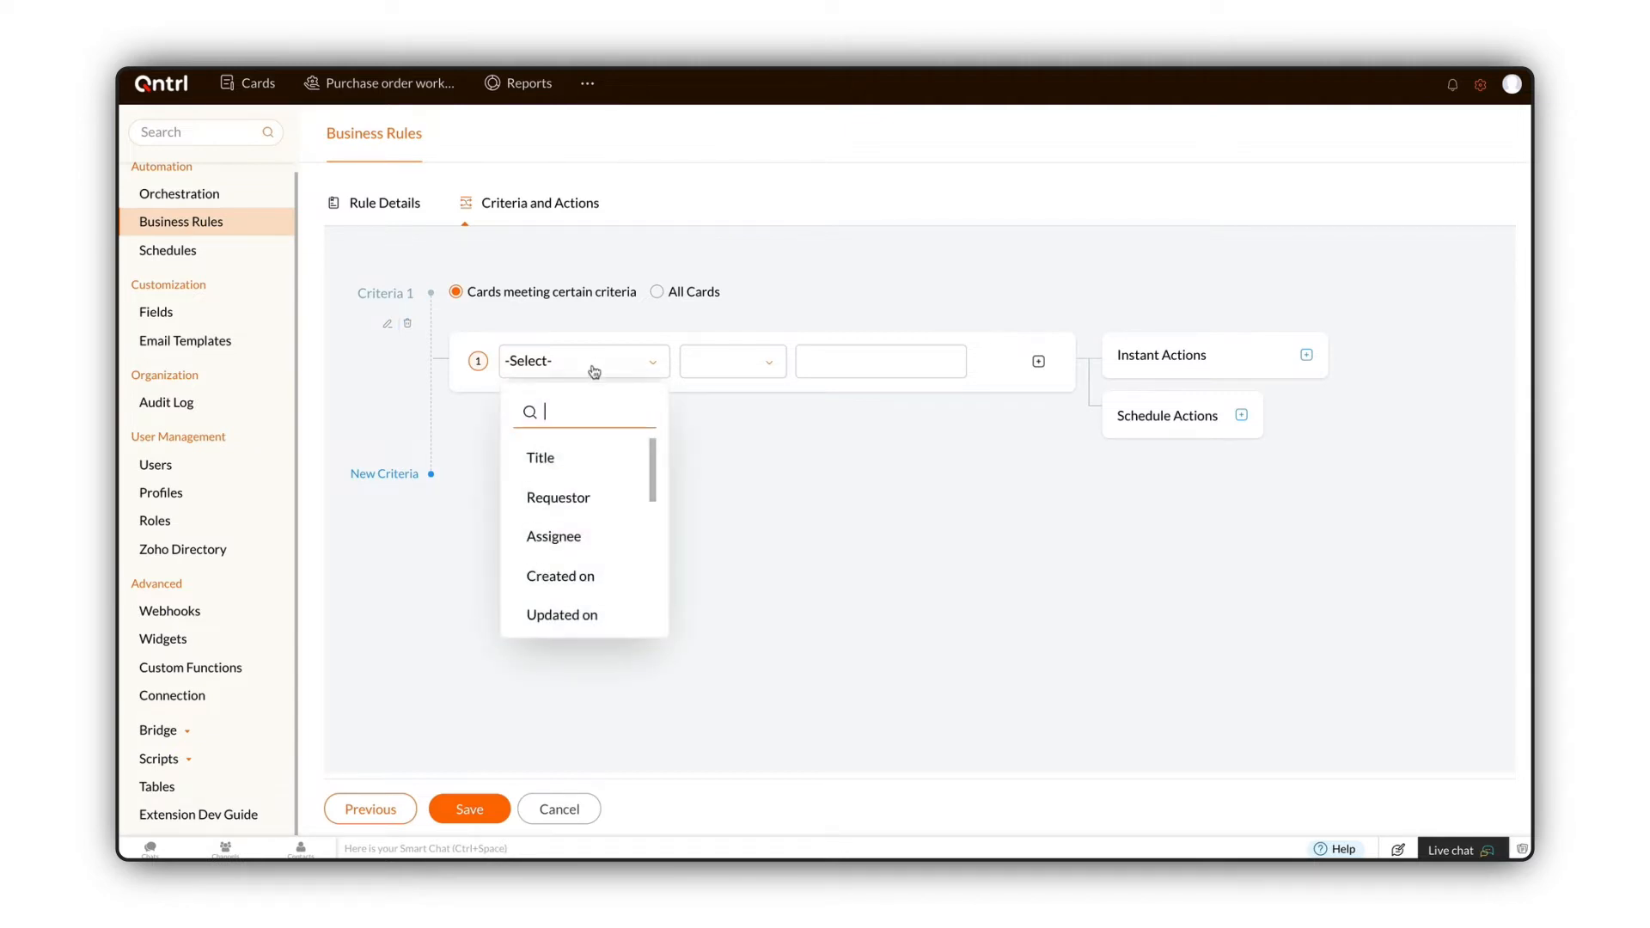
left_click(593, 535)
left_click(866, 365)
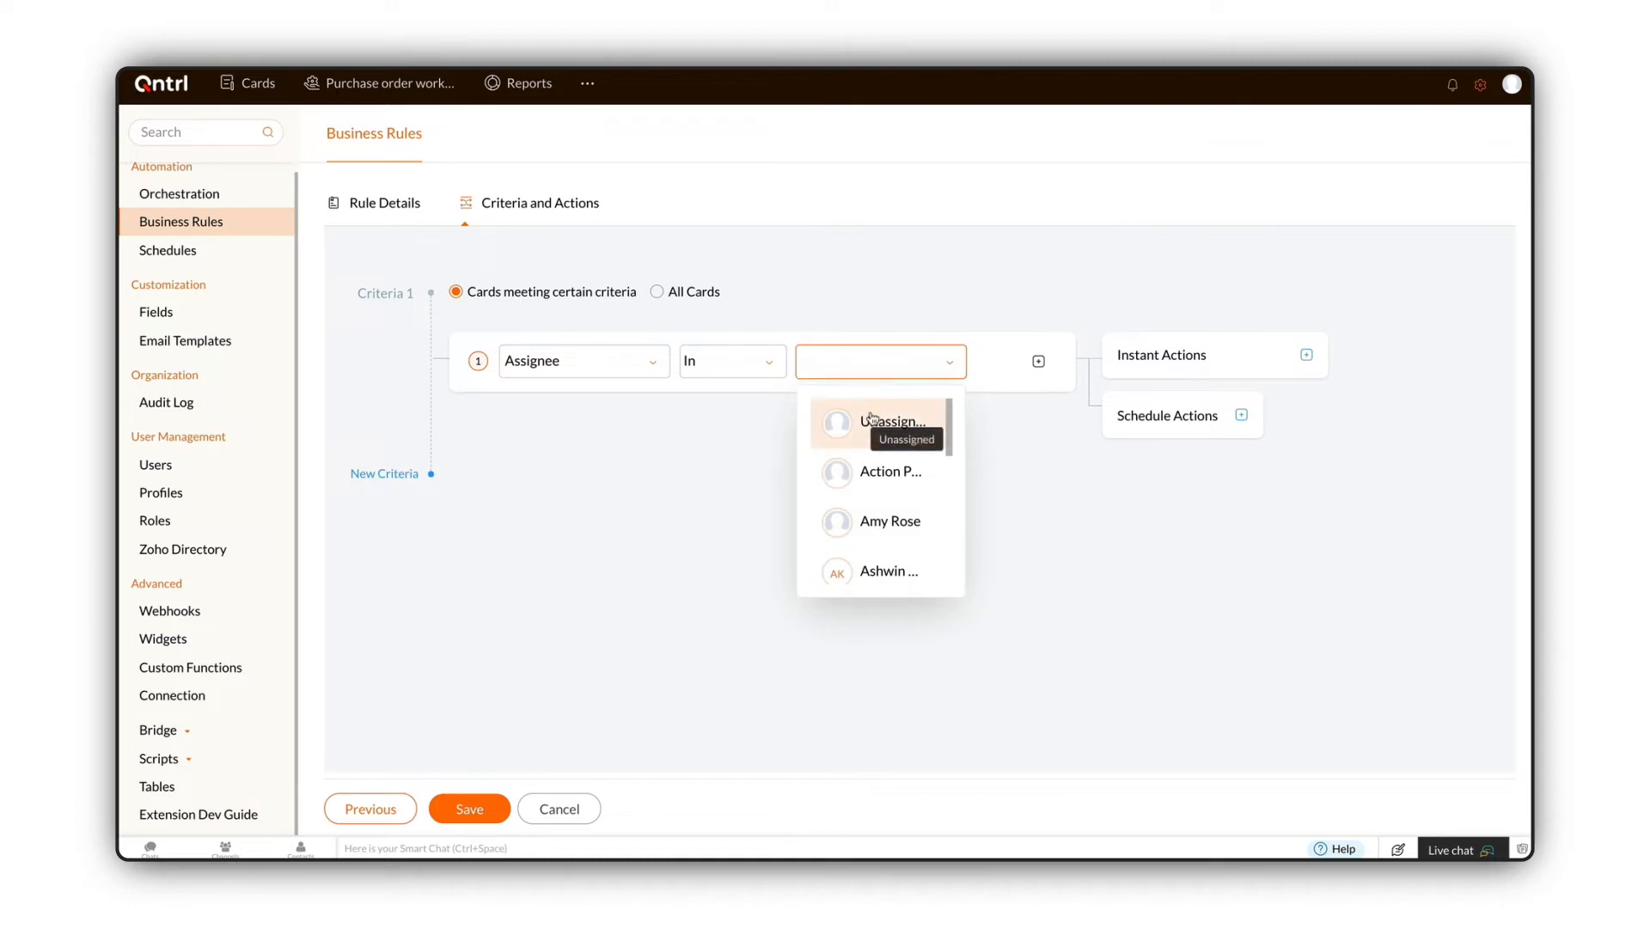
left_click(871, 420)
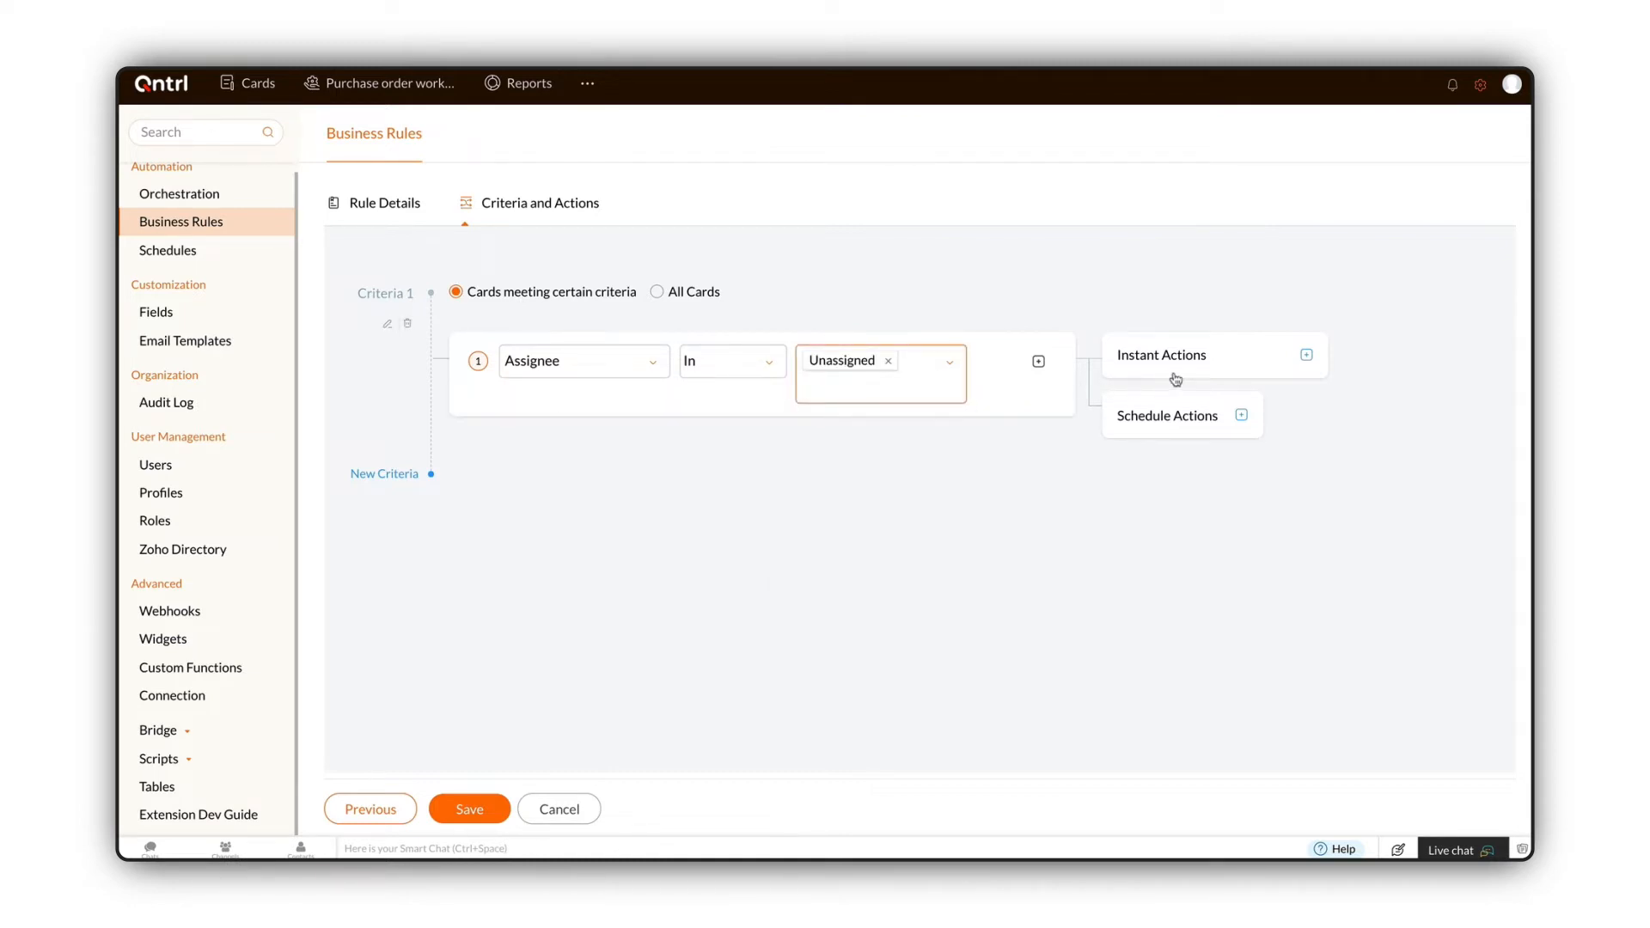
Step: Add an Update Fields instant action setting Assignee to Requestor
left_click(1306, 354)
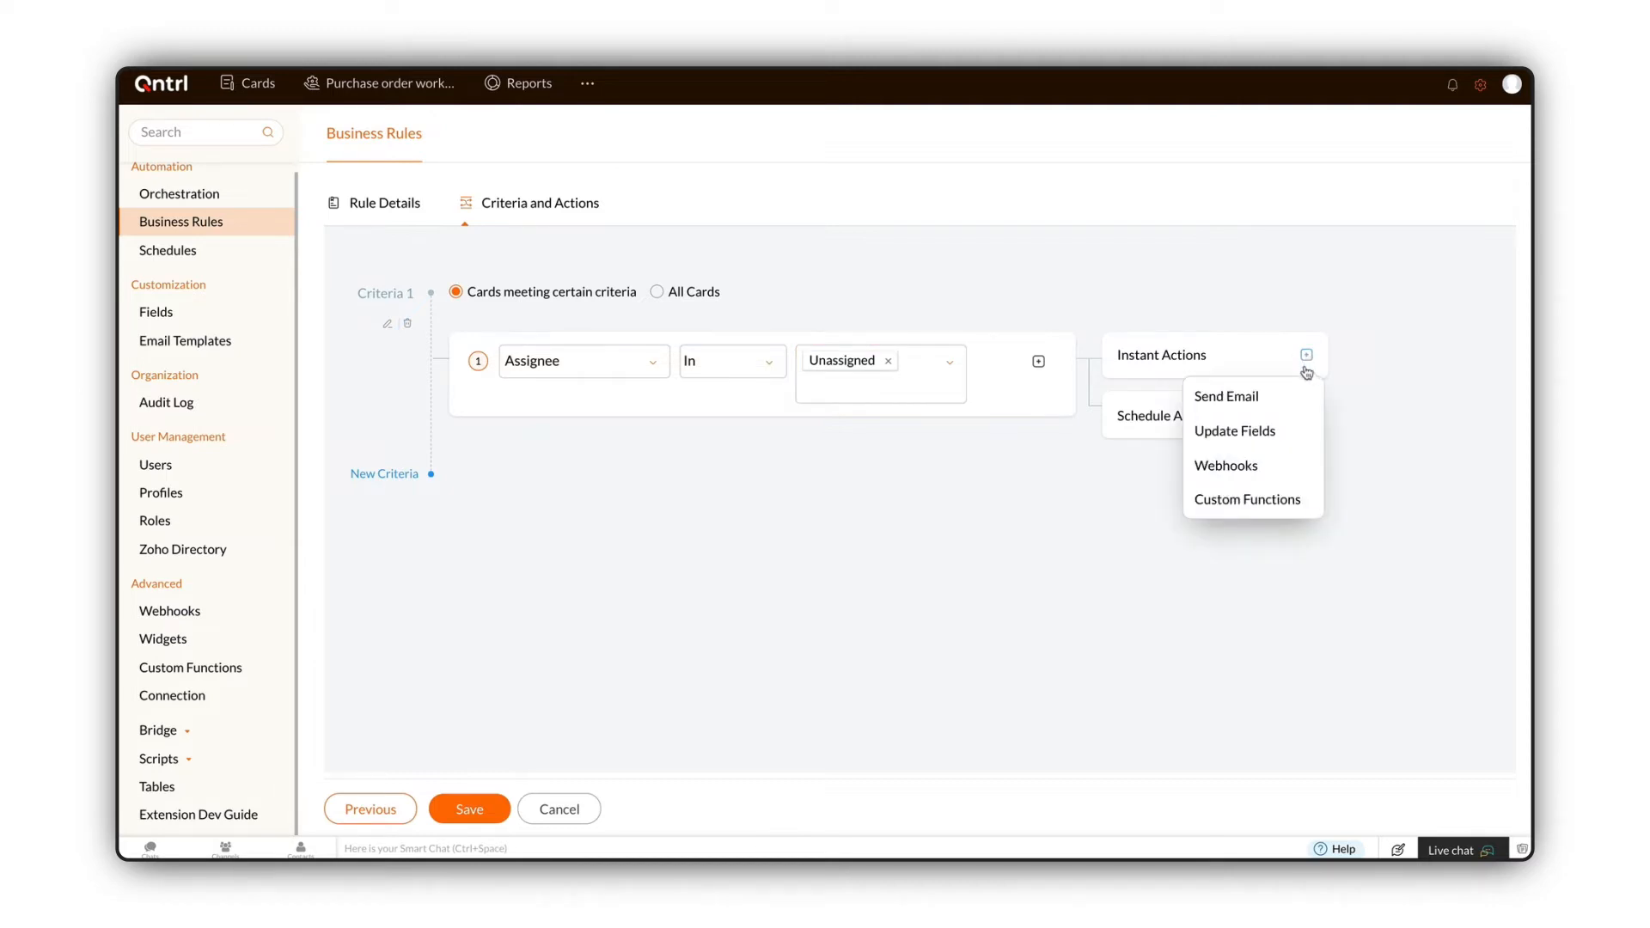
left_click(1289, 434)
left_click(604, 584)
left_click(1002, 414)
left_click(967, 554)
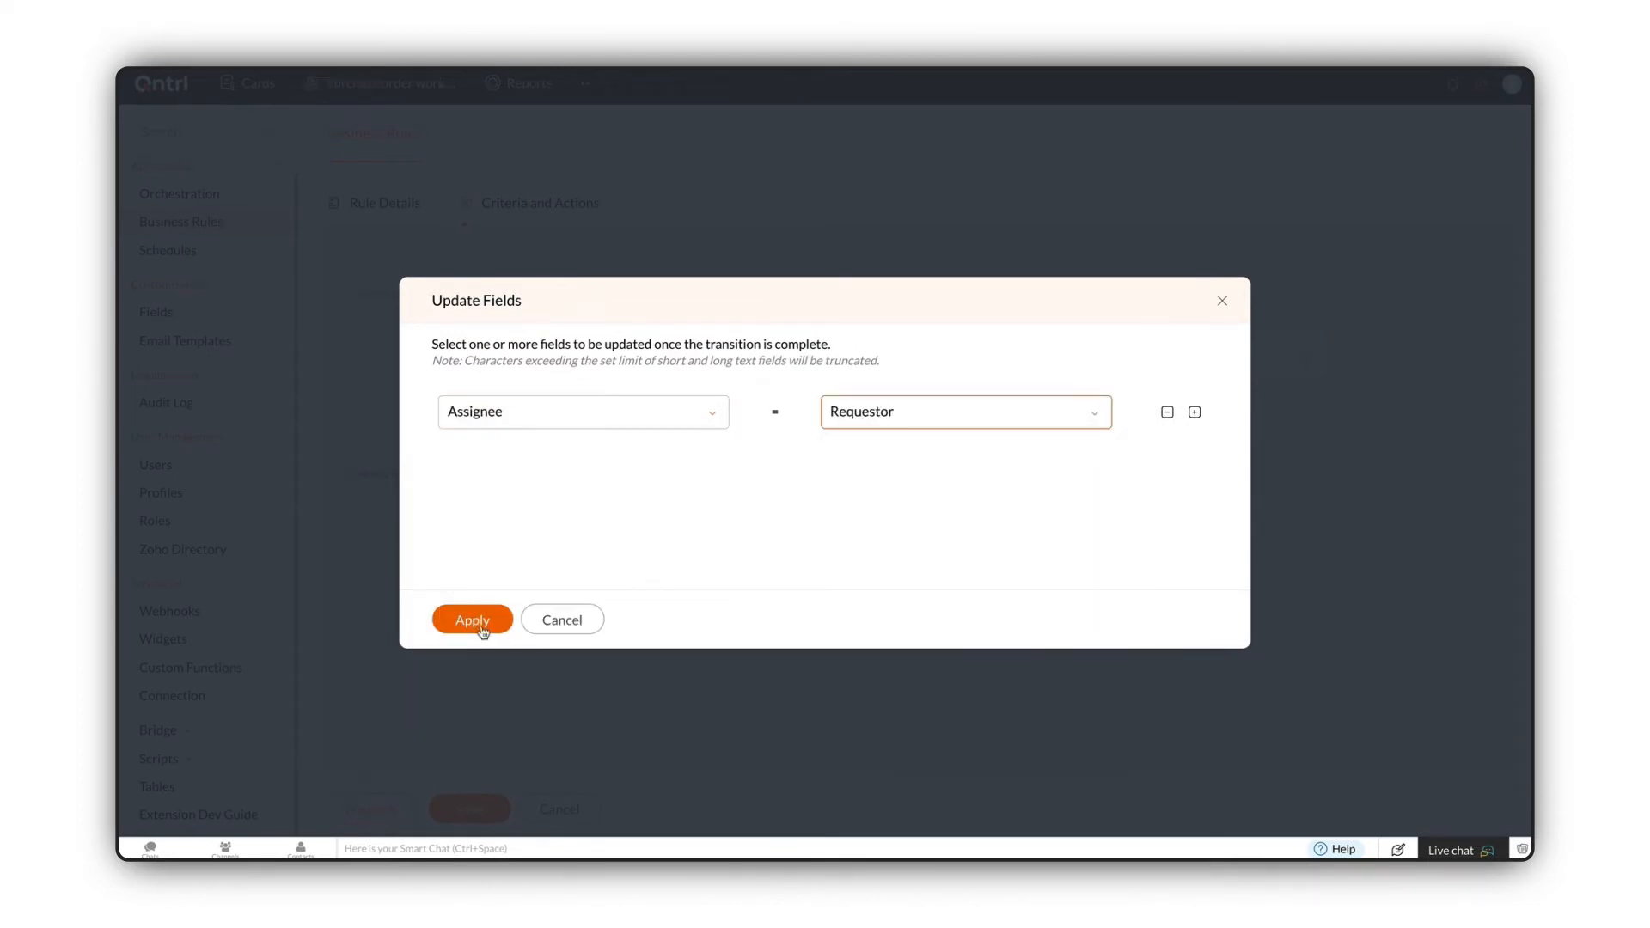
left_click(477, 619)
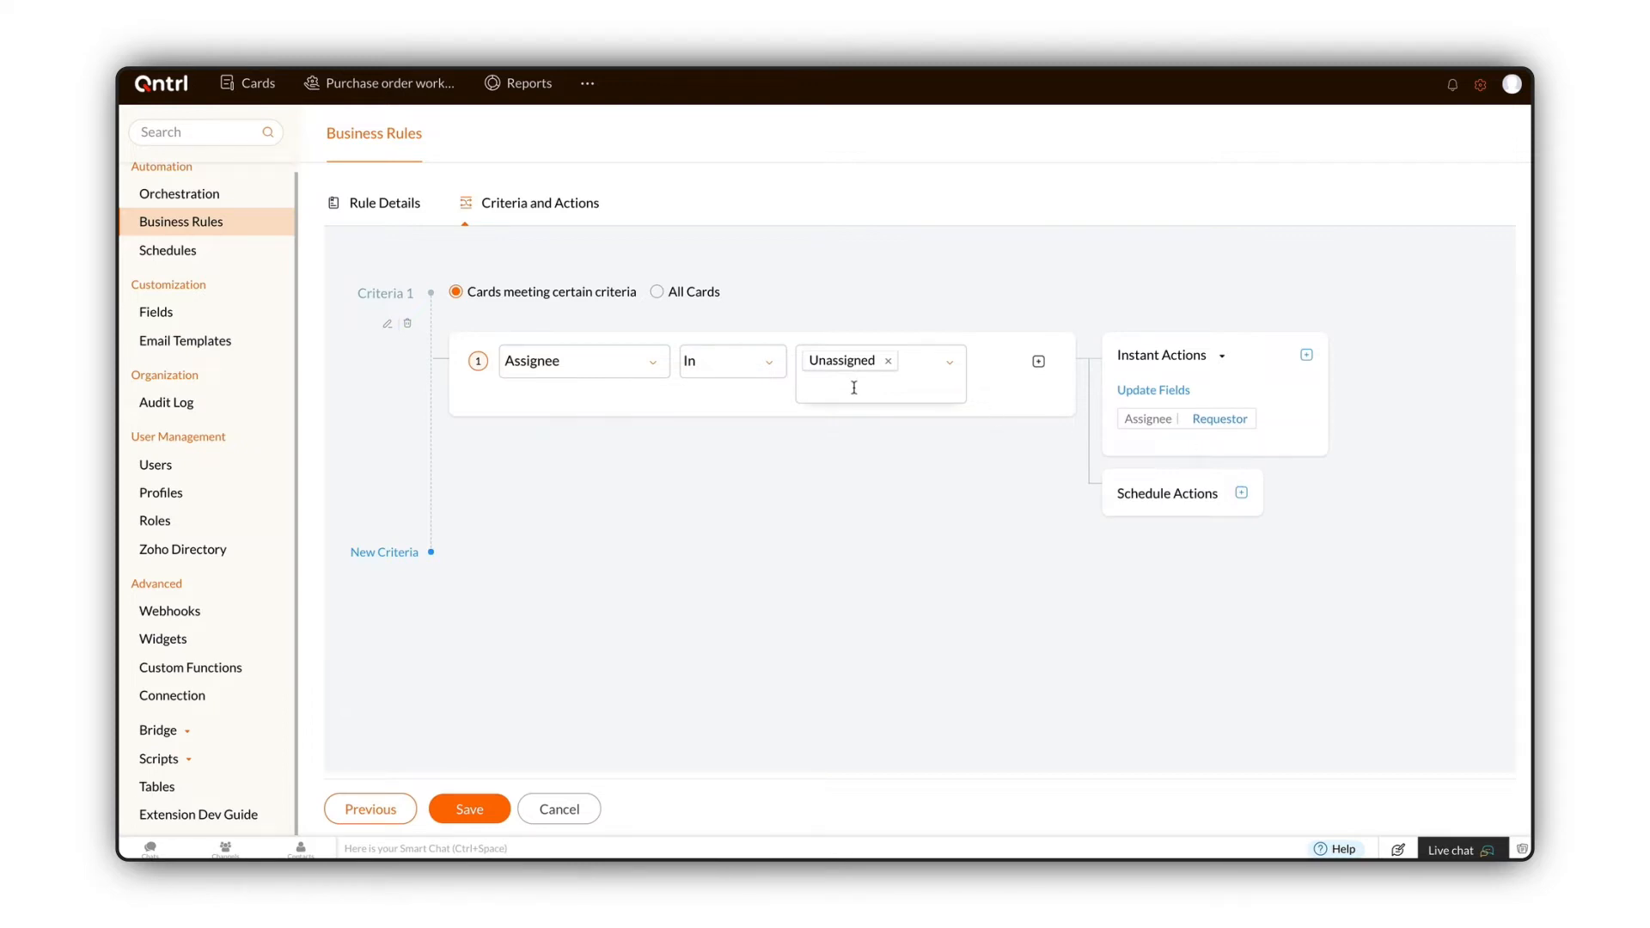
mouse_move(1167, 419)
left_click(1241, 494)
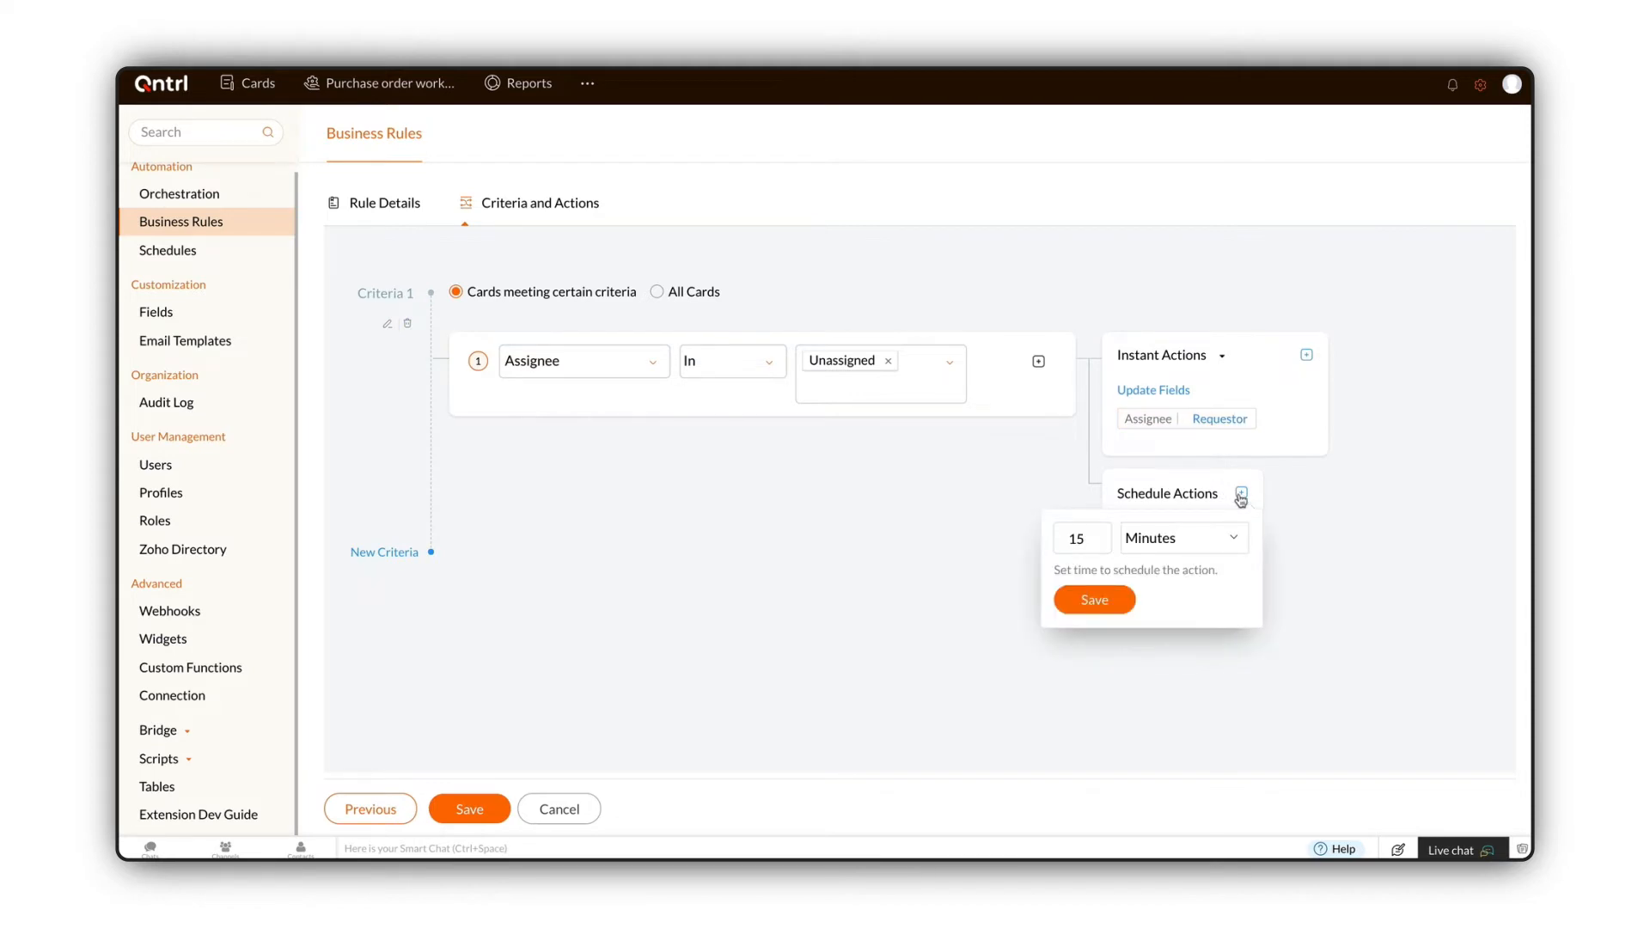
left_click(1306, 358)
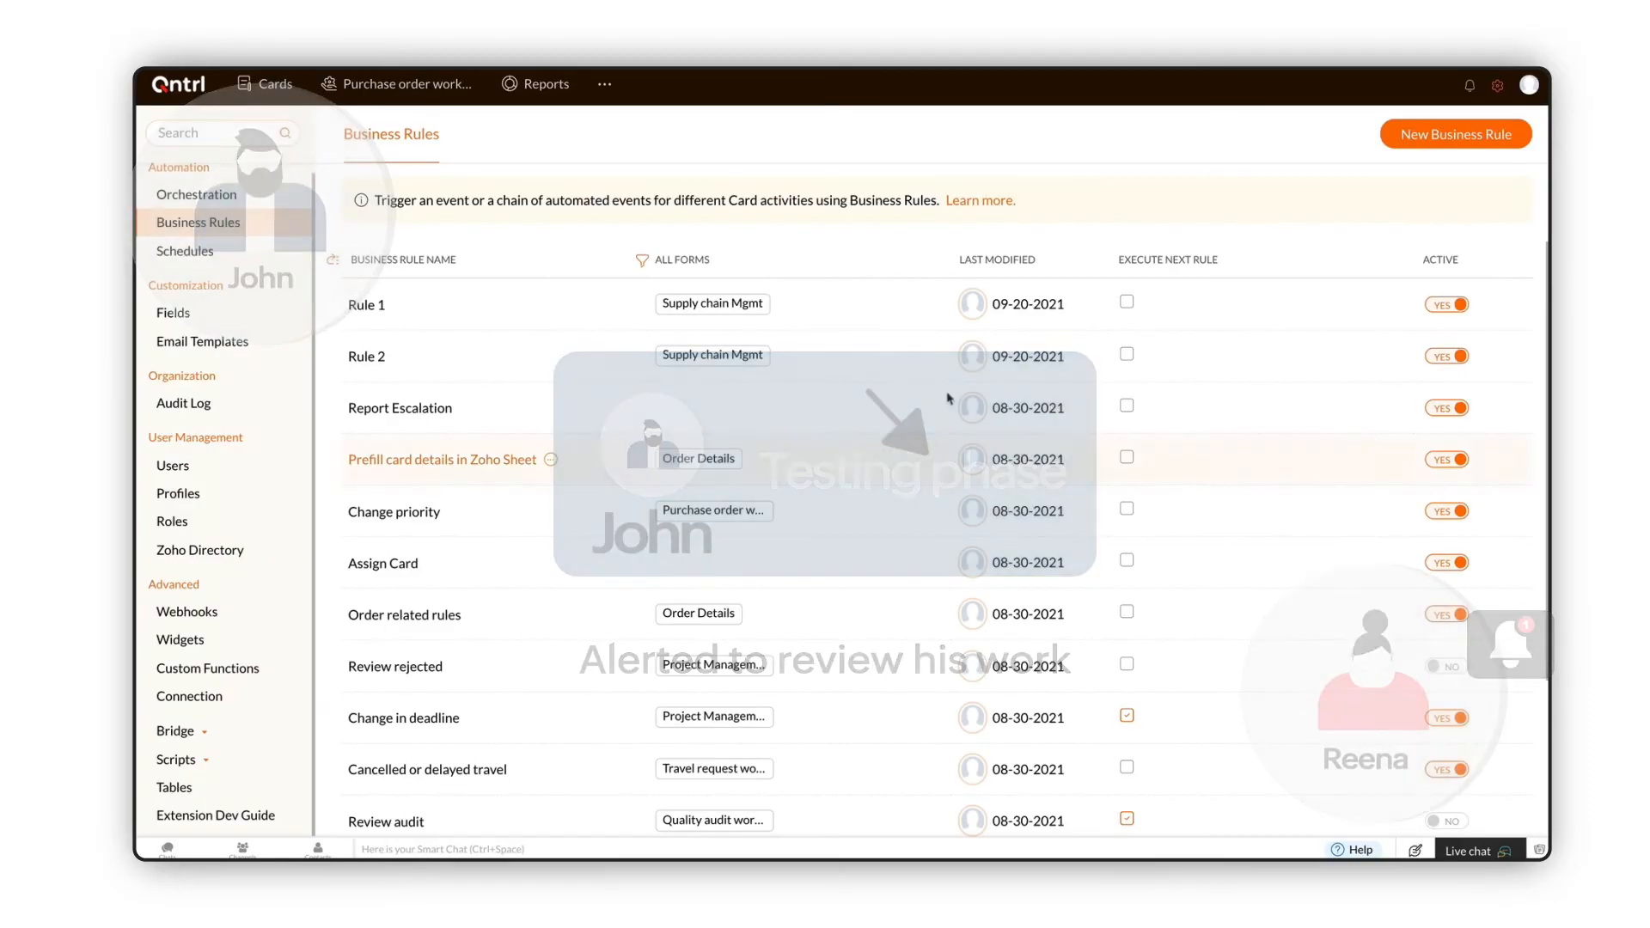
Step: Enable Execute Next Rule for Rule 1
left_click(1125, 304)
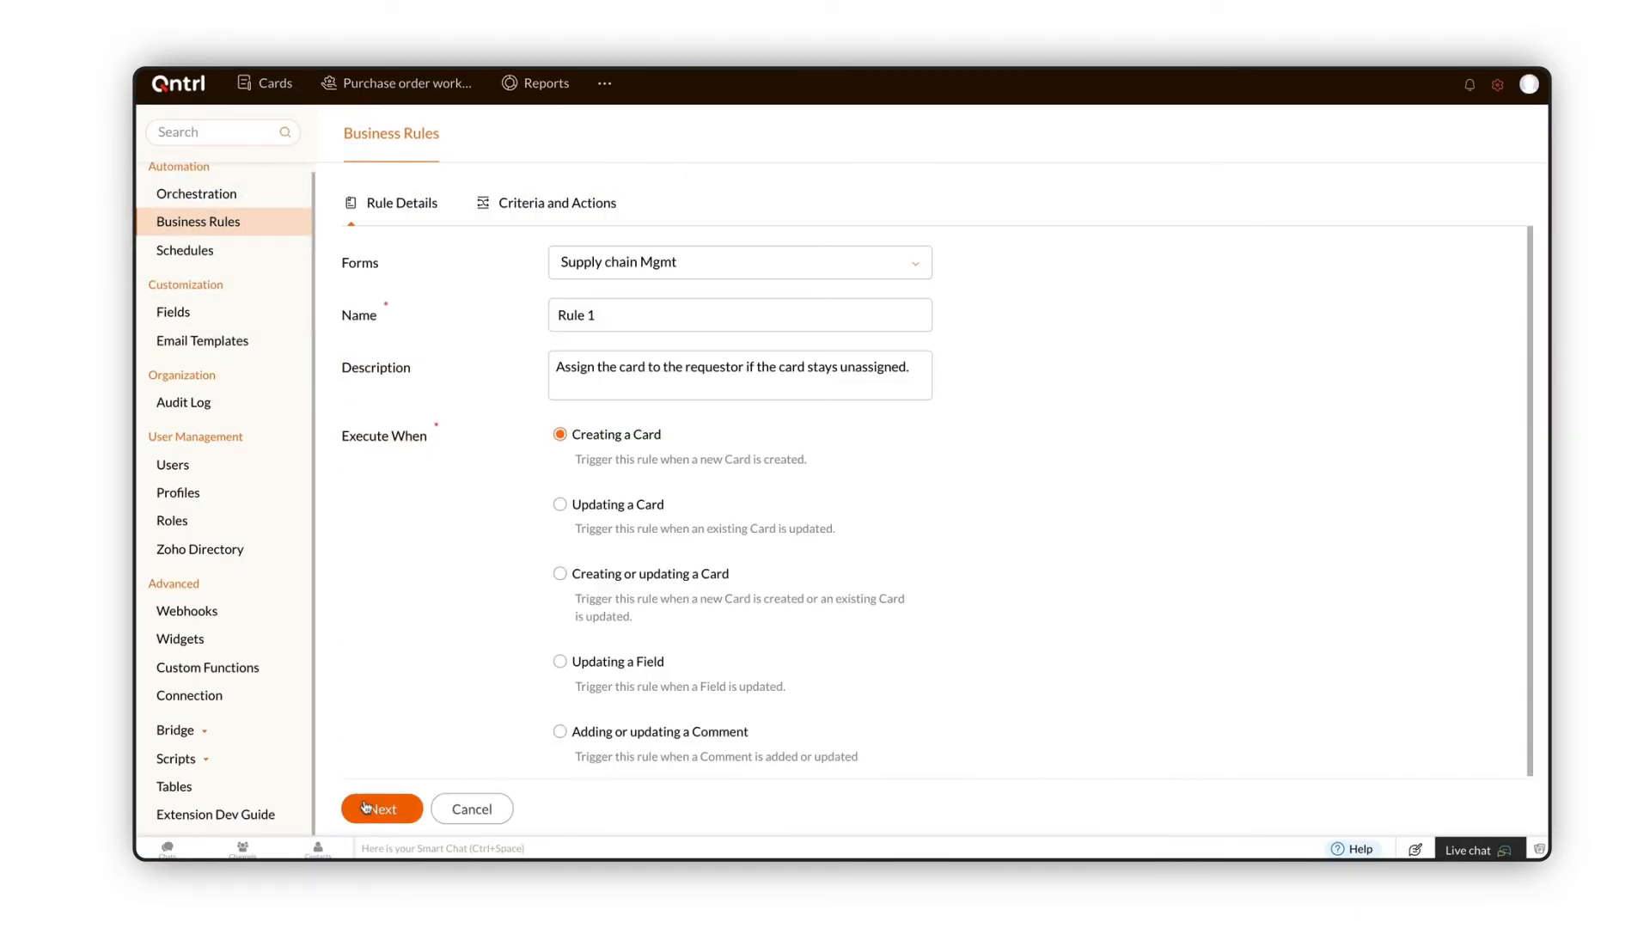
Step: Step through the details of Rule 1 and Rule 2 to their criteria and actions
left_click(366, 807)
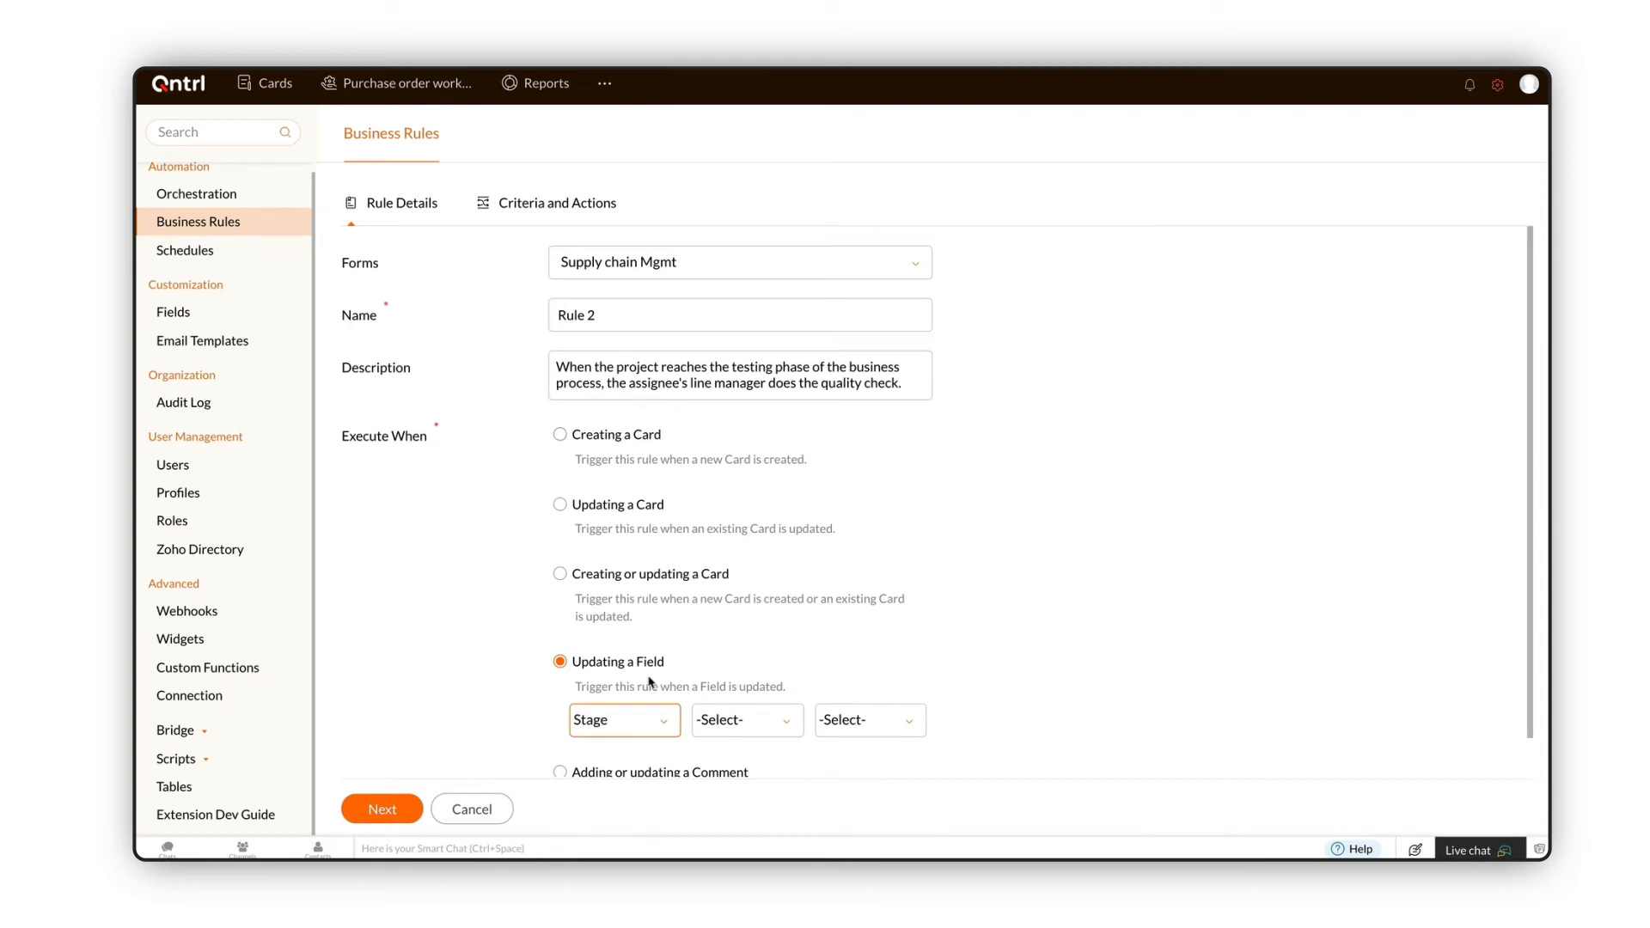
left_click(382, 809)
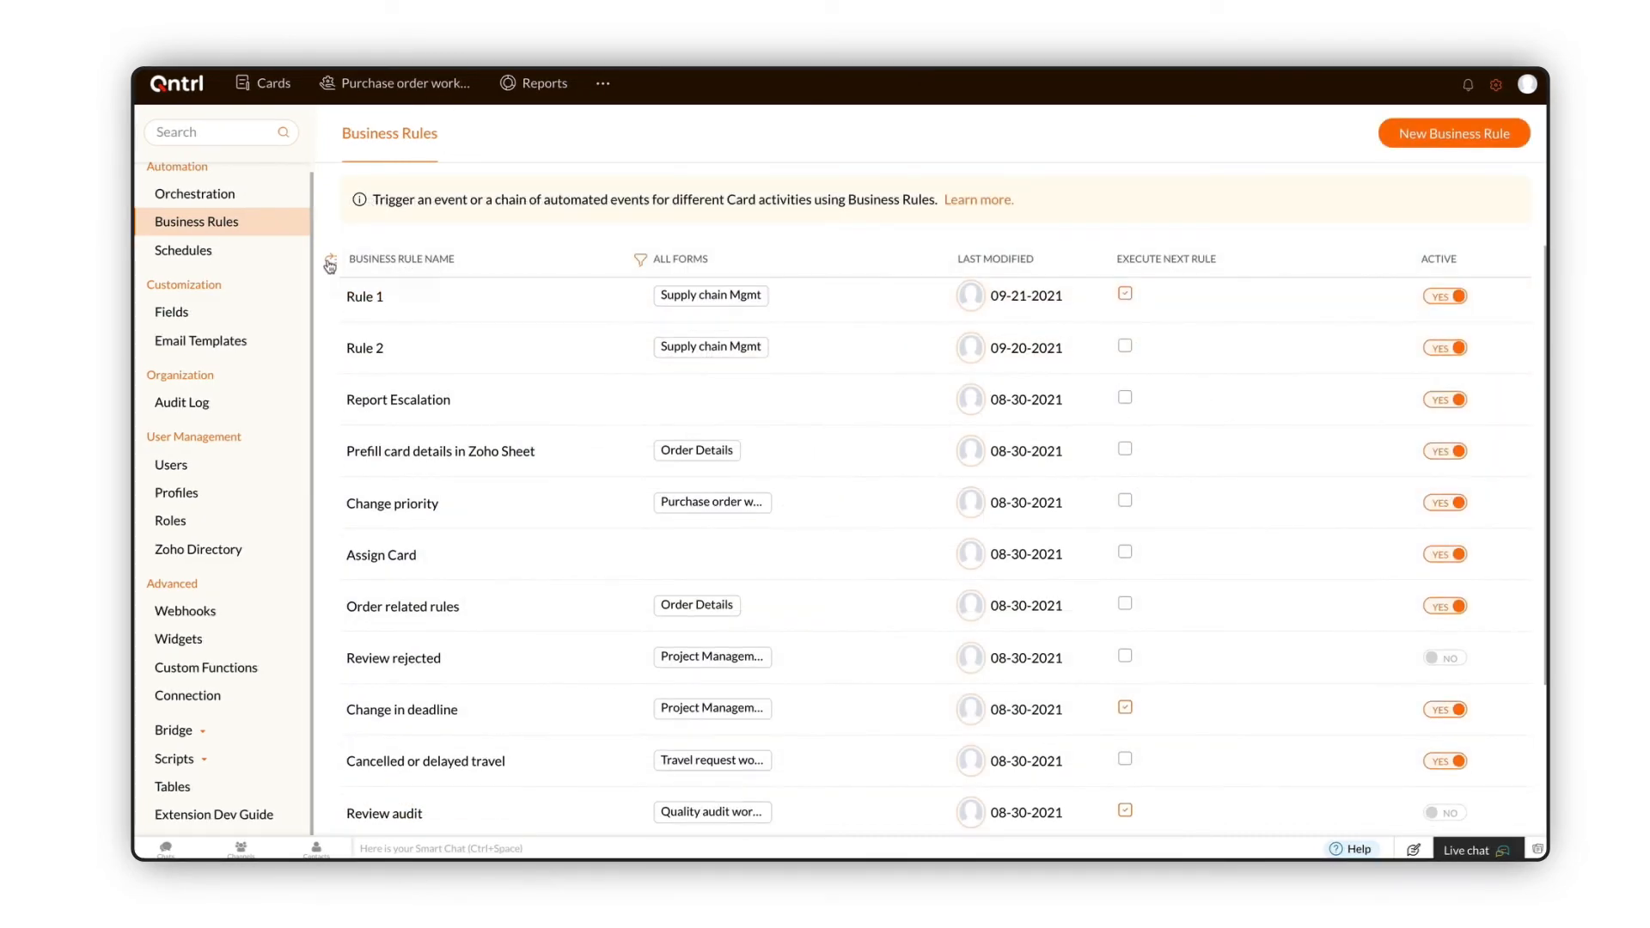
Step: Reorder the business rules so Rule 2 comes before Rule 1 and save the order
left_click(330, 262)
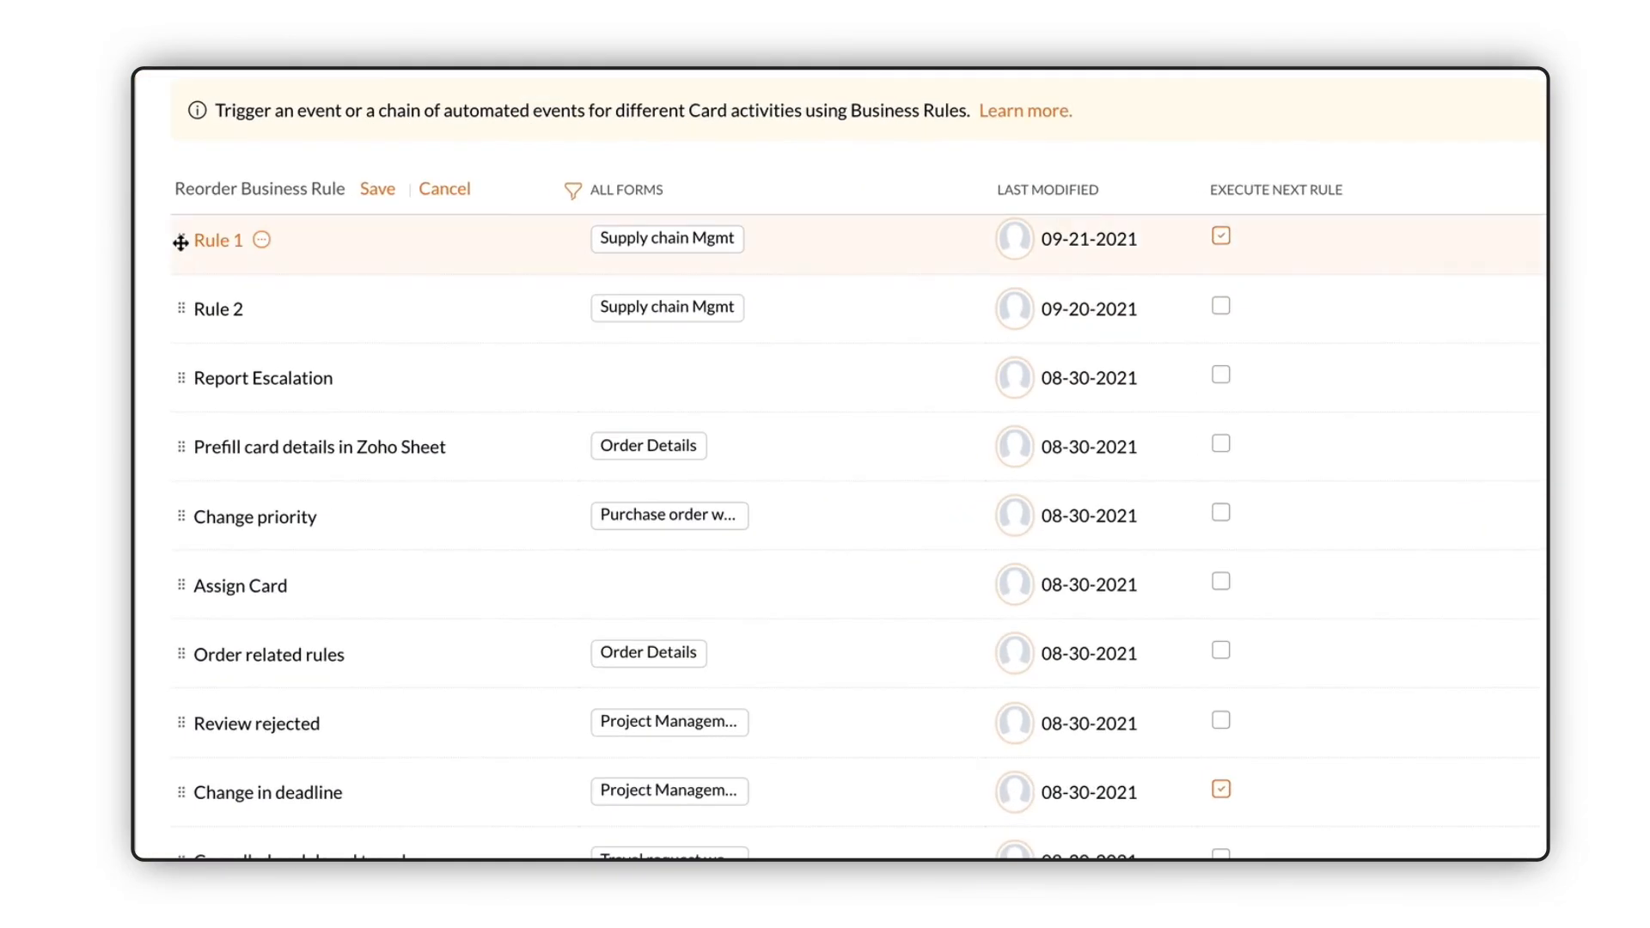
left_click_drag(180, 302, 198, 230)
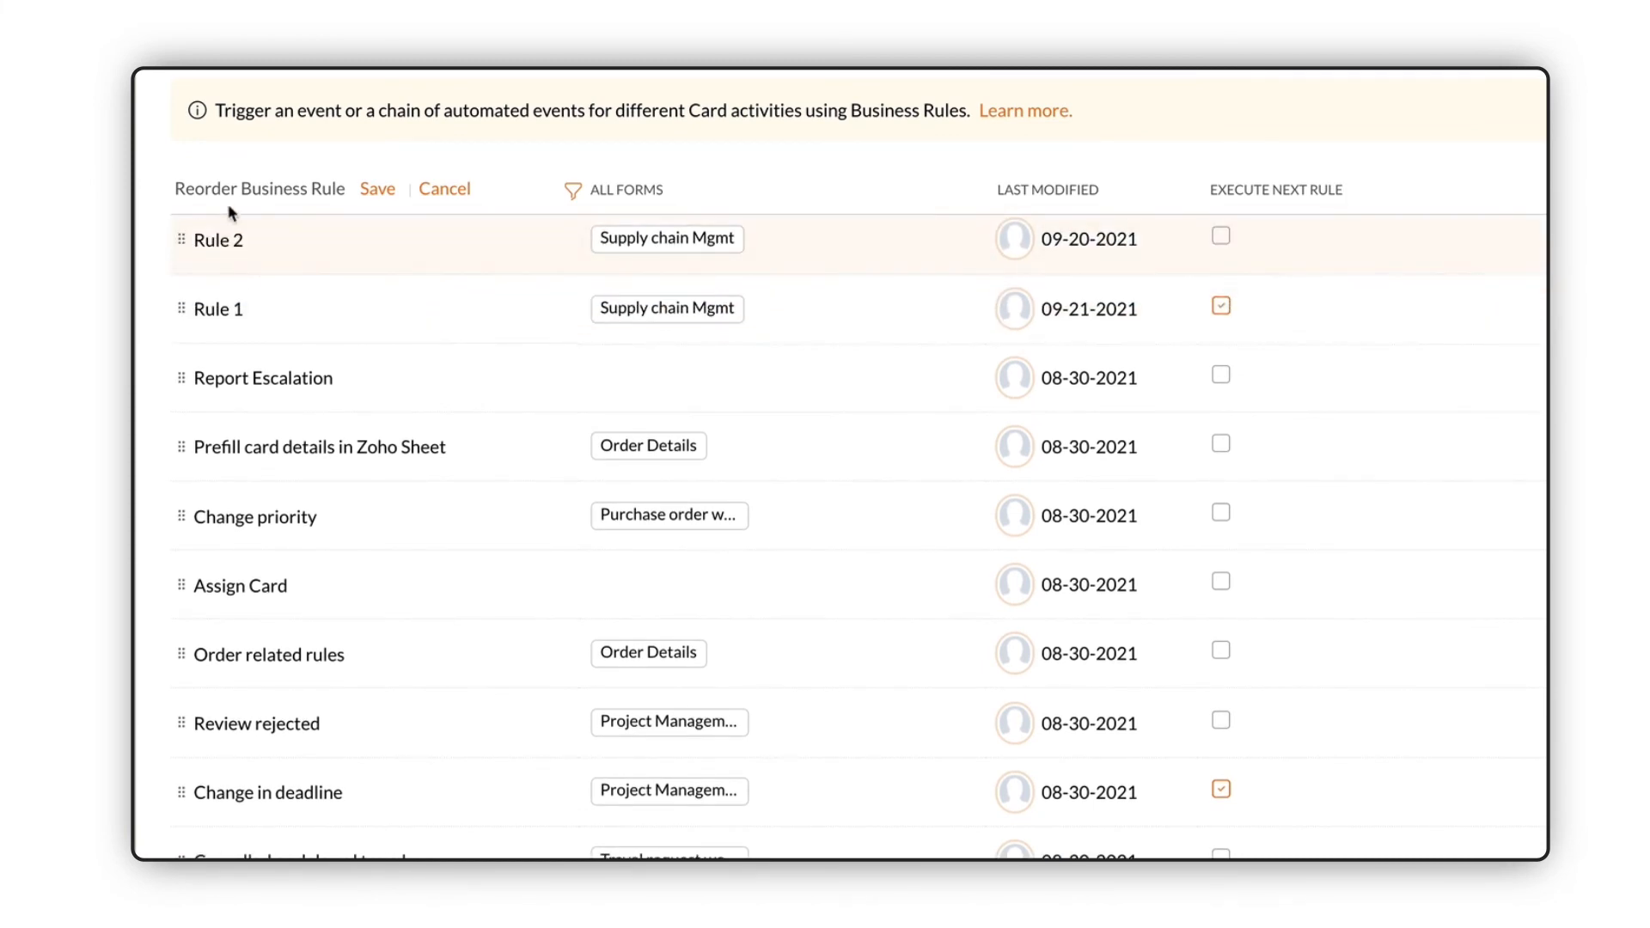
left_click(377, 190)
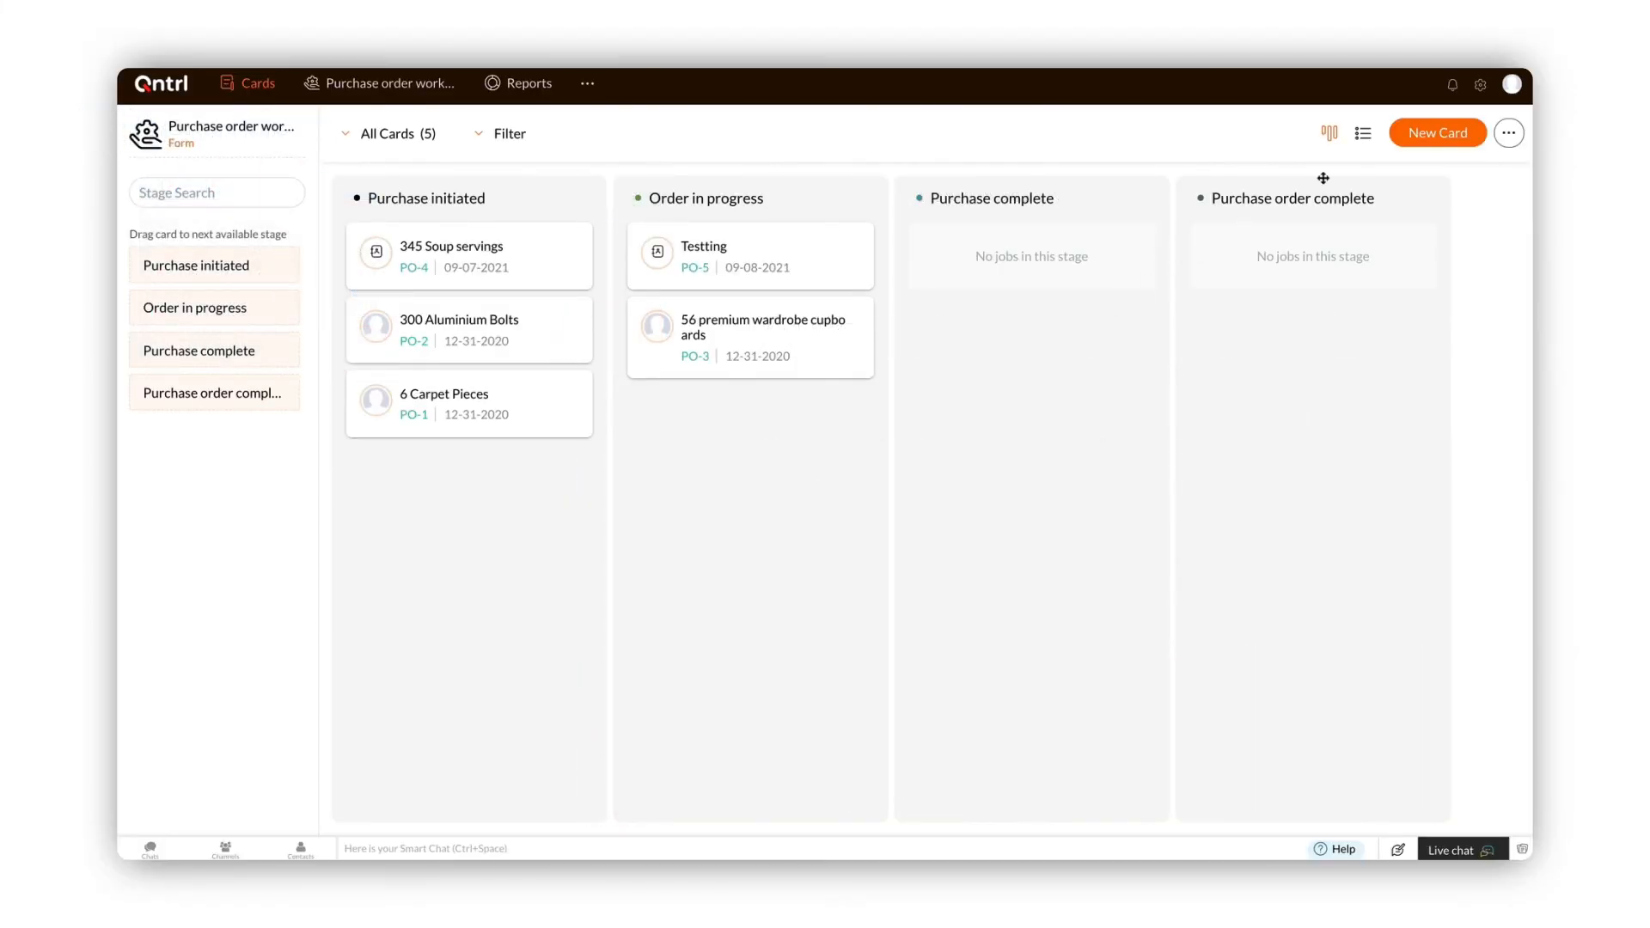
Step: Open Schedules and create a new schedule named 'Create monthly stats of revenue.'
left_click(1479, 85)
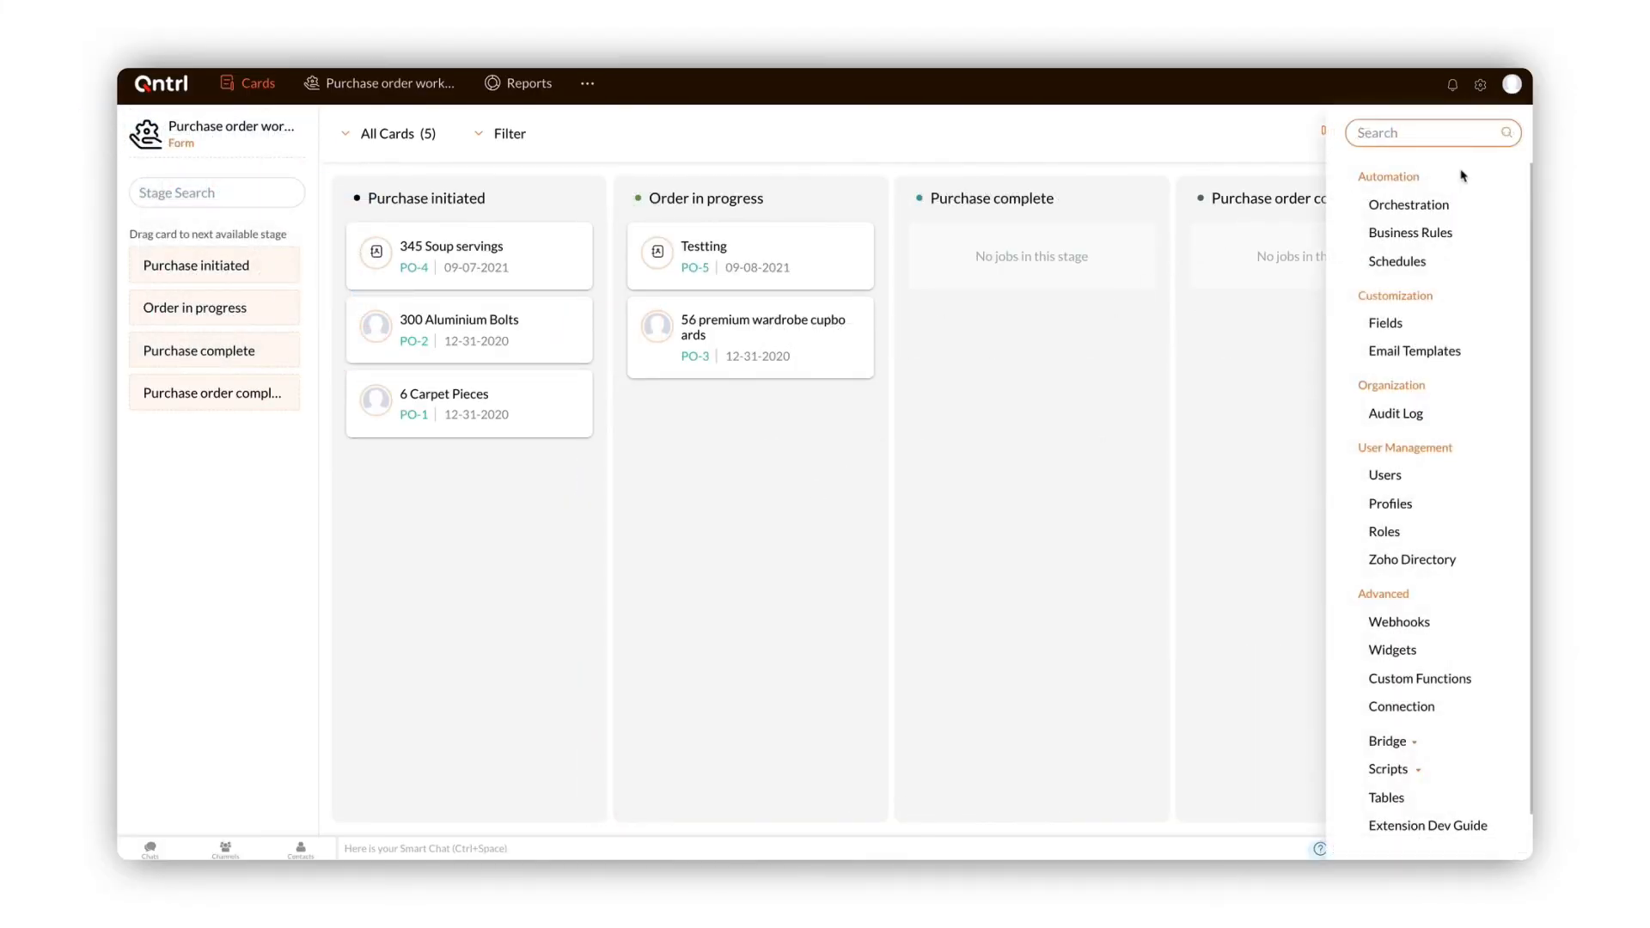
left_click(1438, 260)
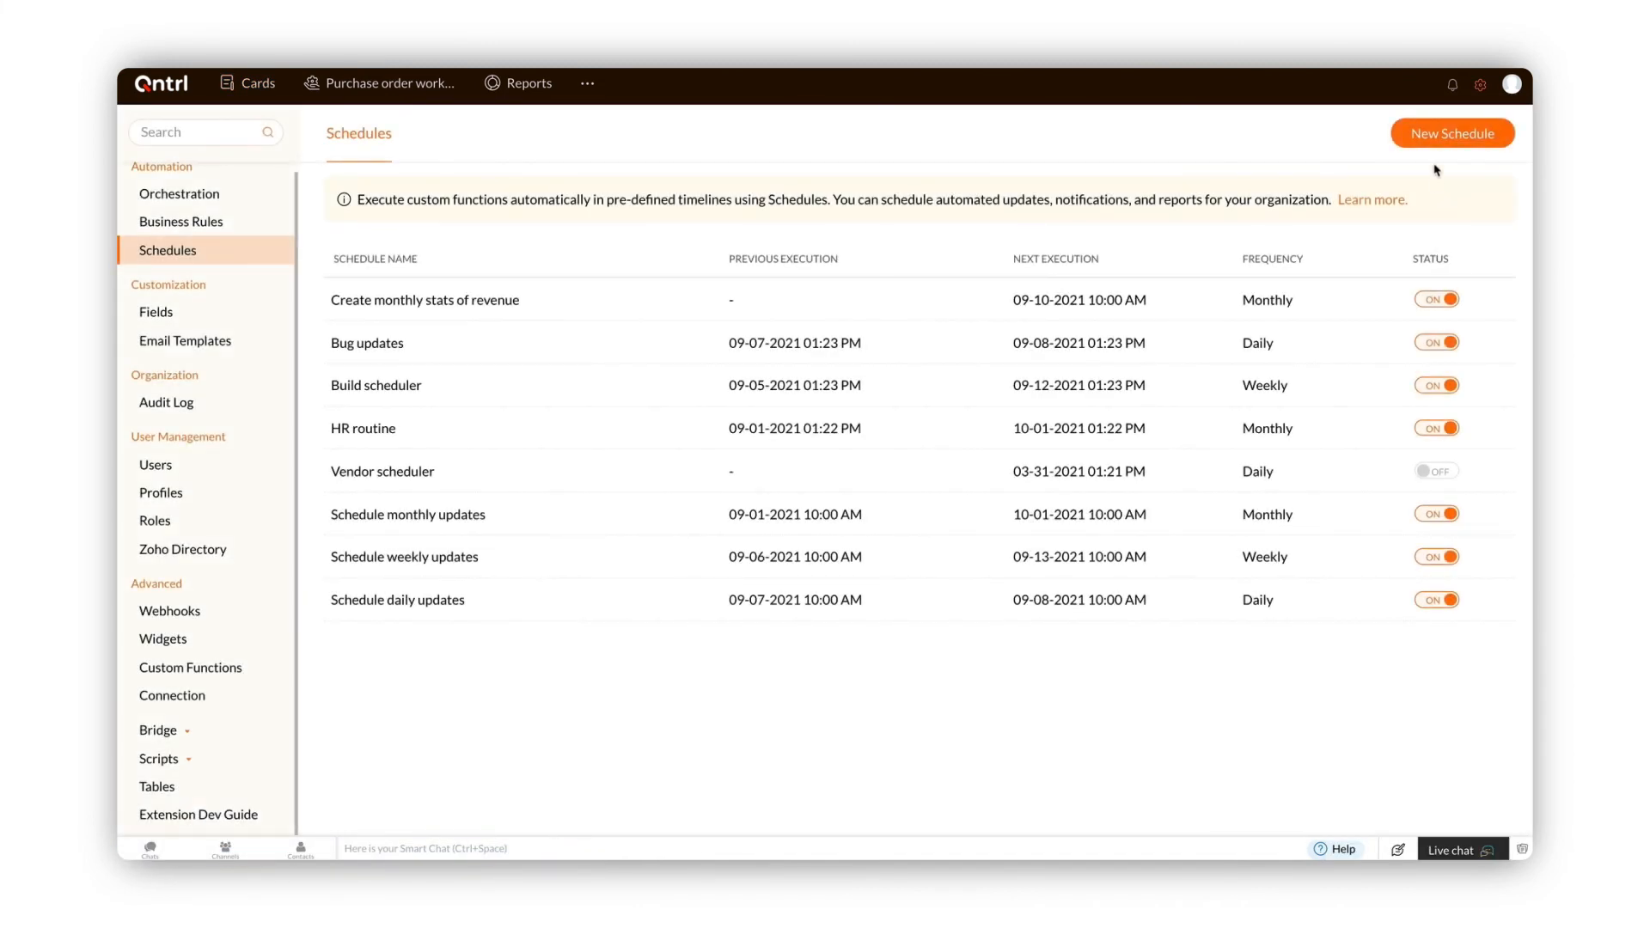
left_click(1433, 143)
type("Create monthly stats of revenue.")
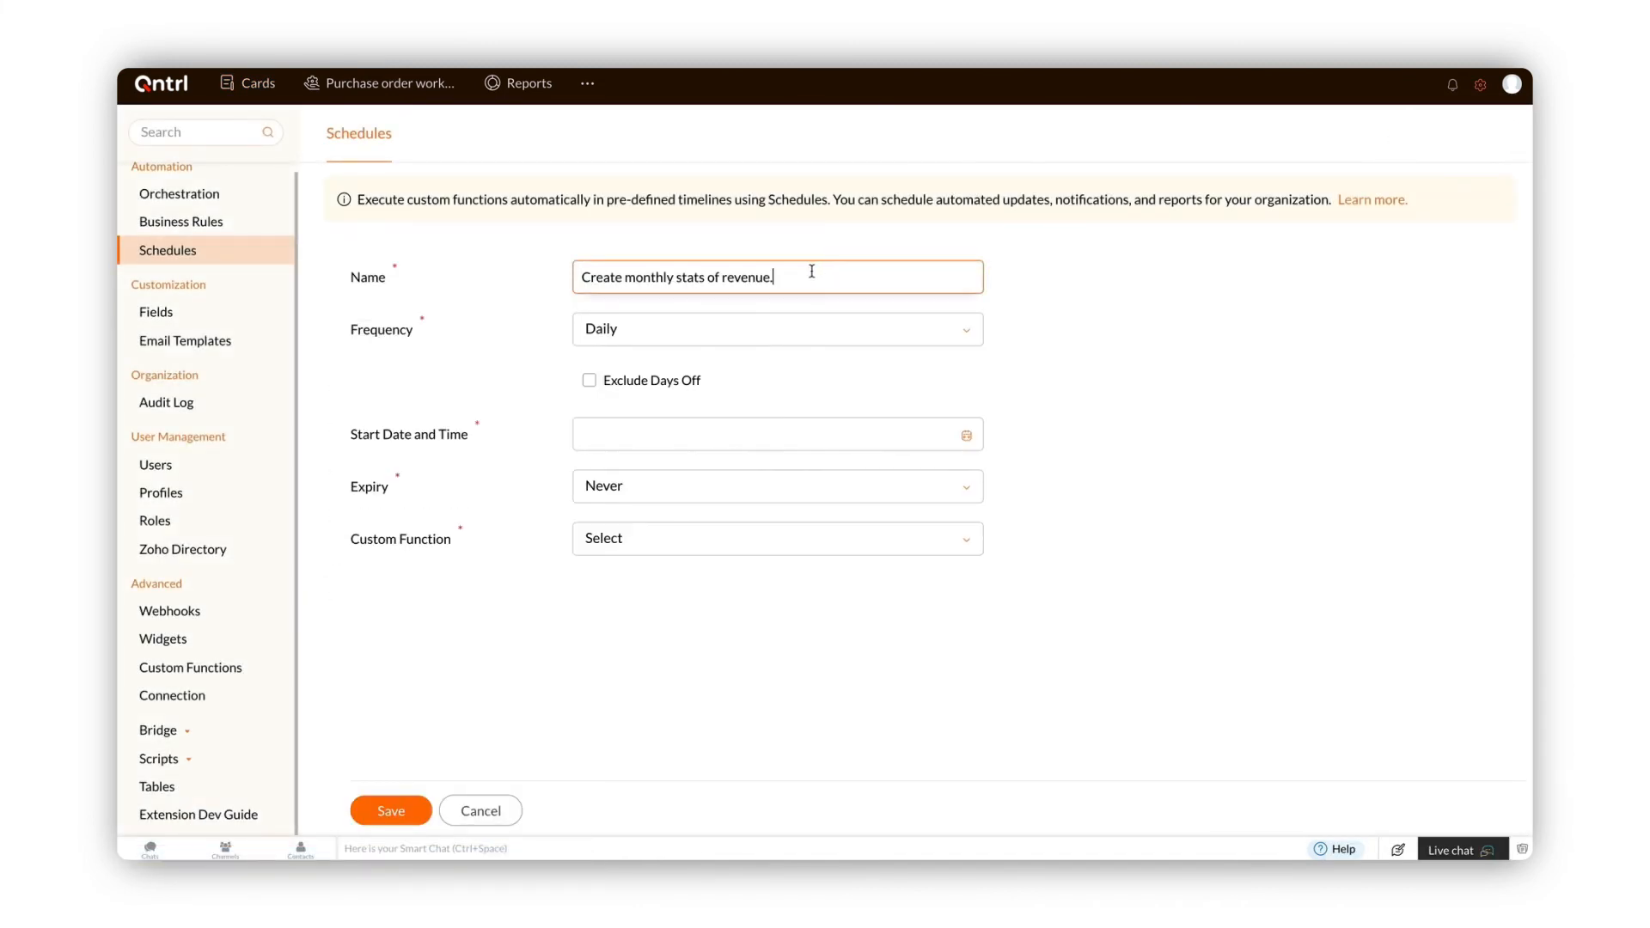
Step: Set the schedule's frequency to Monthly, executing on day 10 of every month
left_click(791, 335)
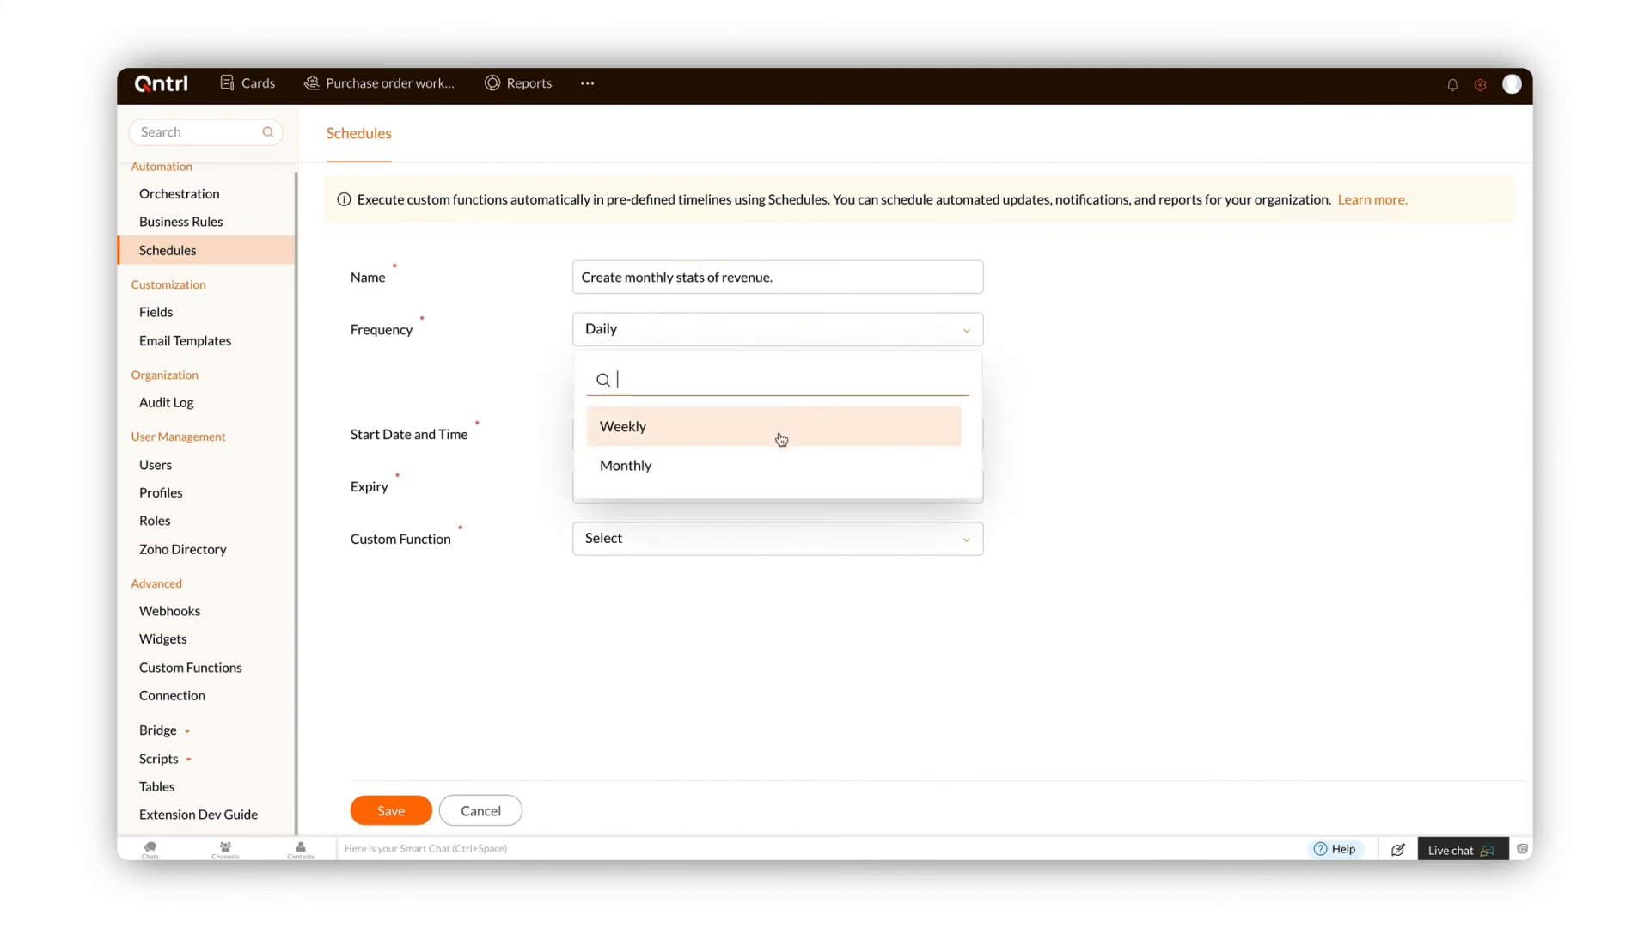
left_click(779, 461)
left_click(772, 388)
type("0")
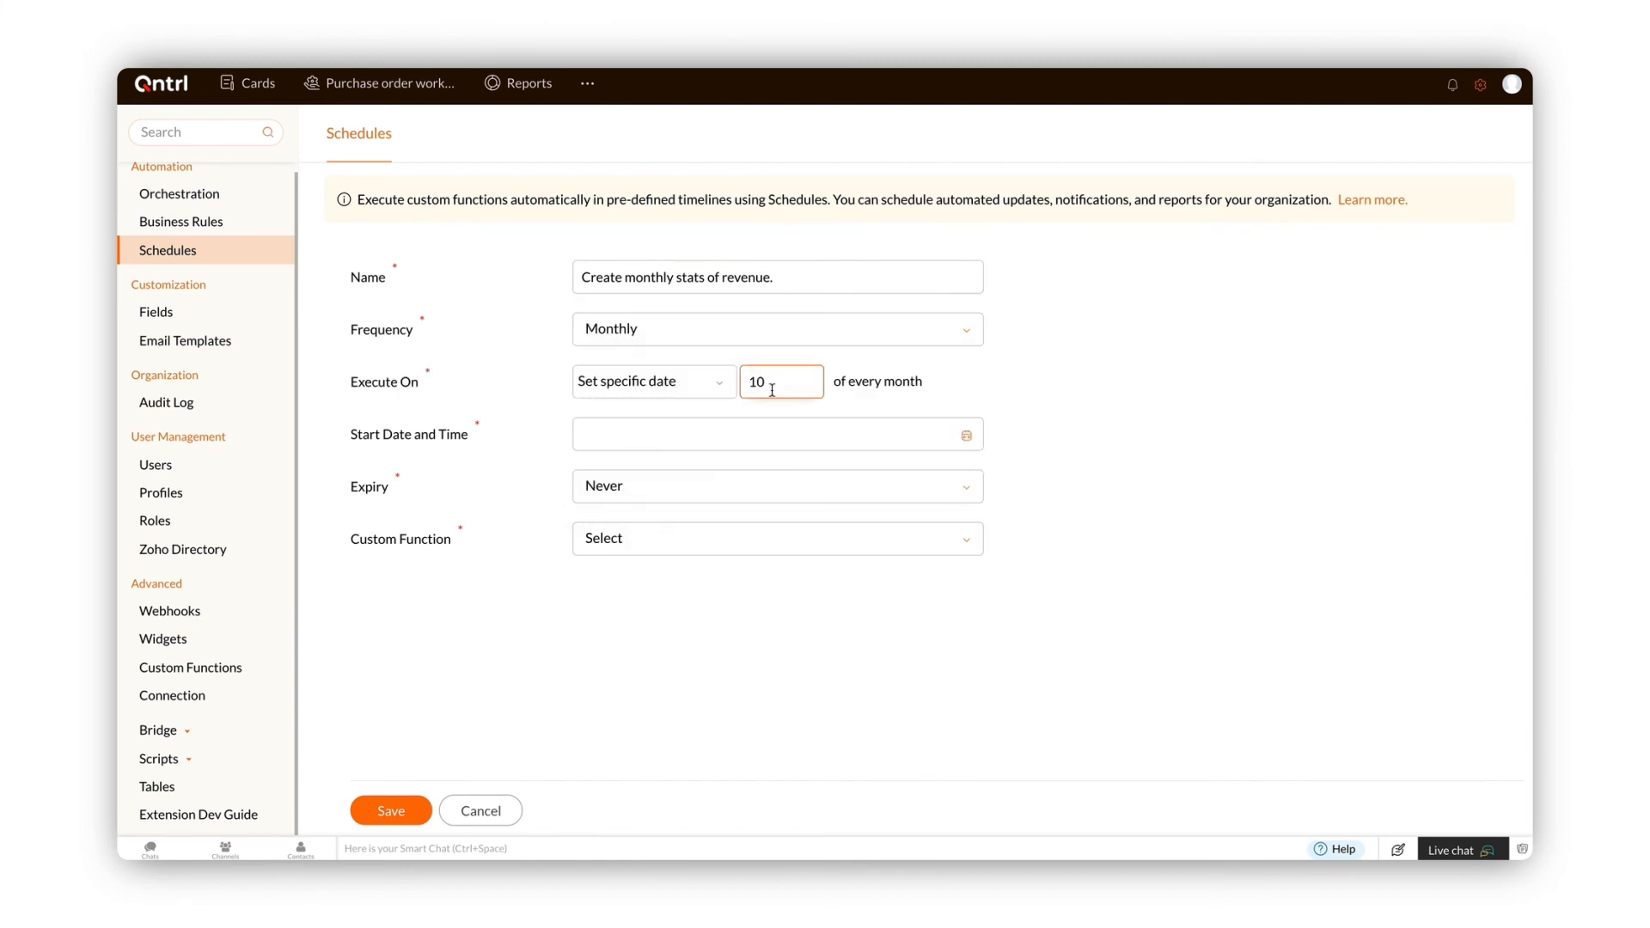
left_click(839, 436)
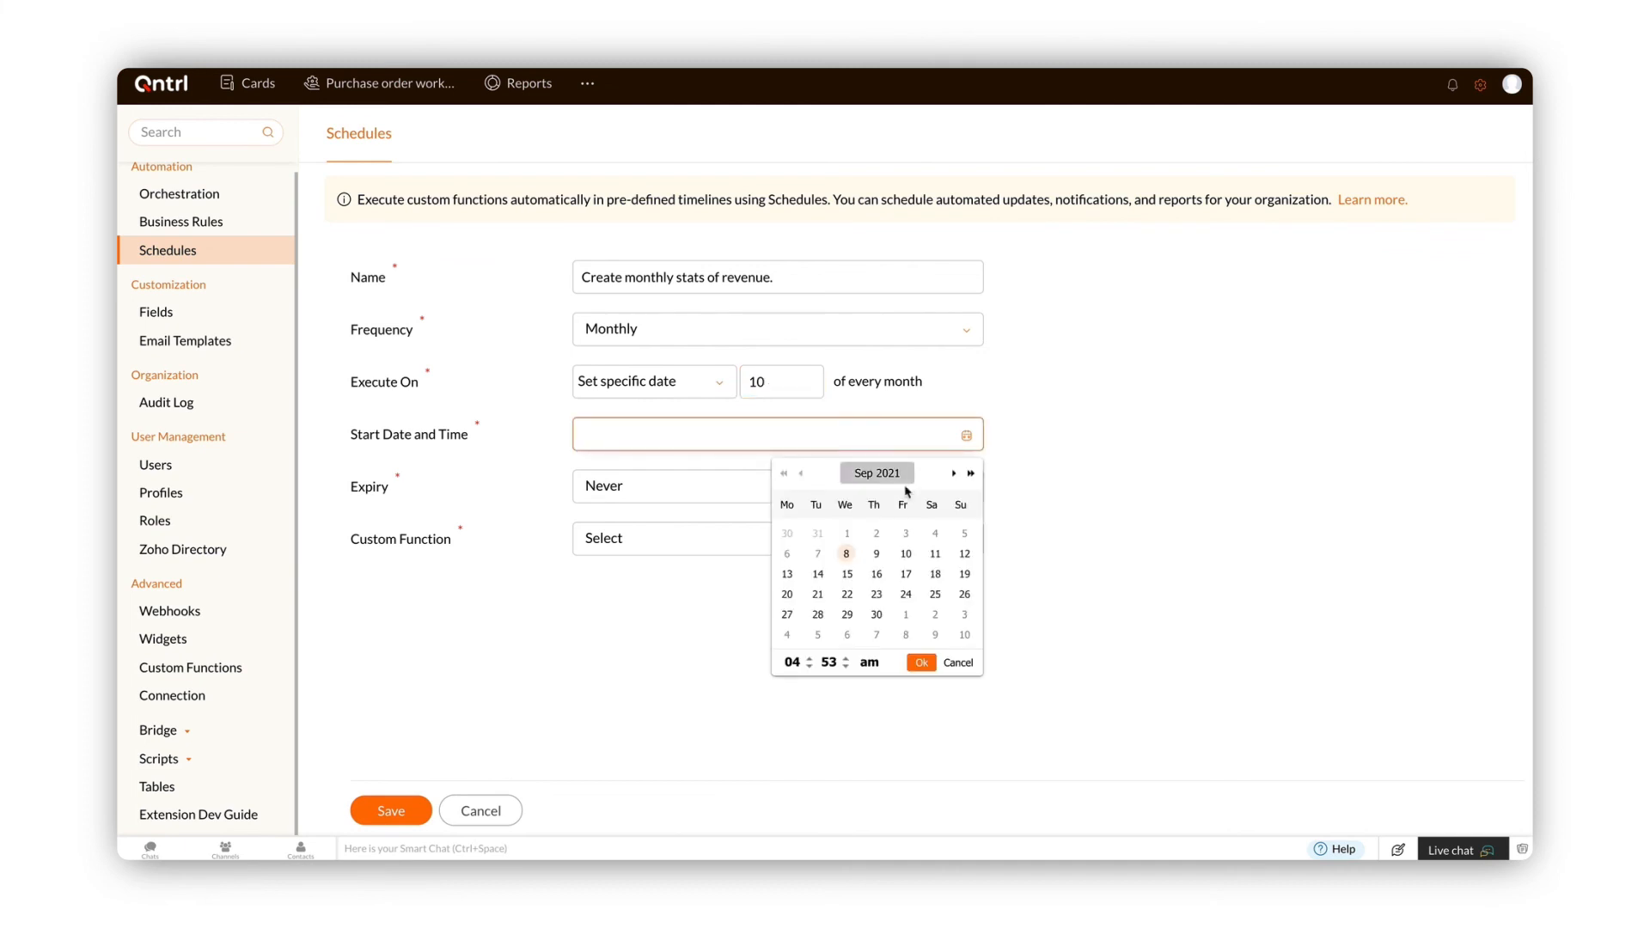
left_click(937, 554)
left_click(921, 663)
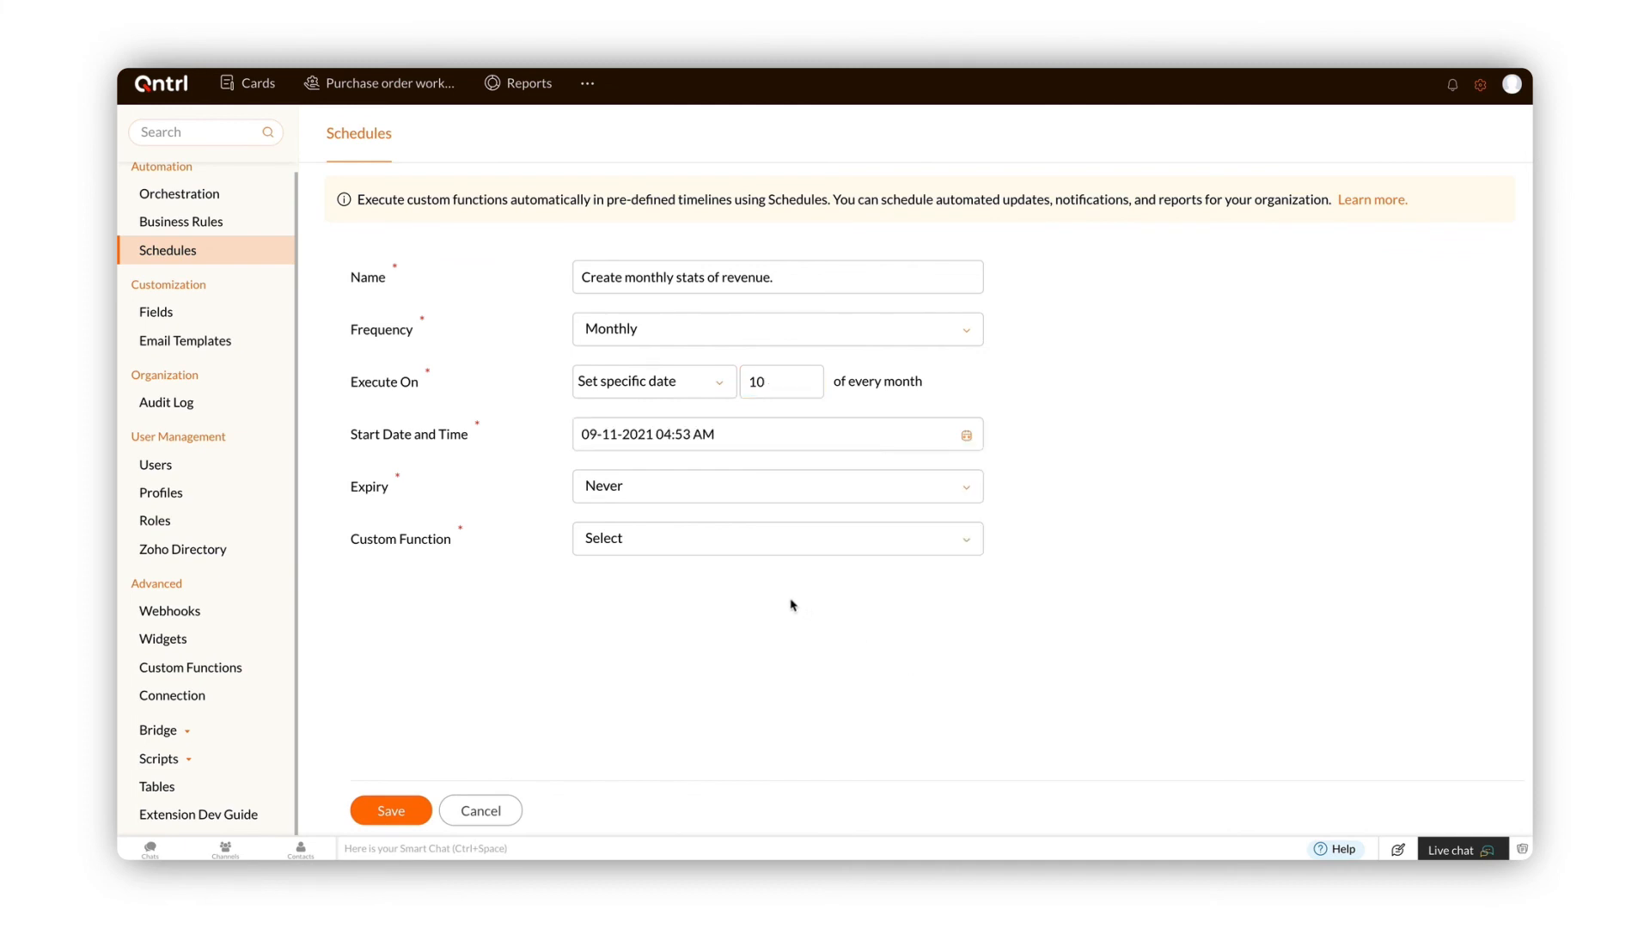
Step: Keep expiry as Never and attach the Create_Ticket_in_Zoho_Desk custom function, saving it as new
left_click(681, 497)
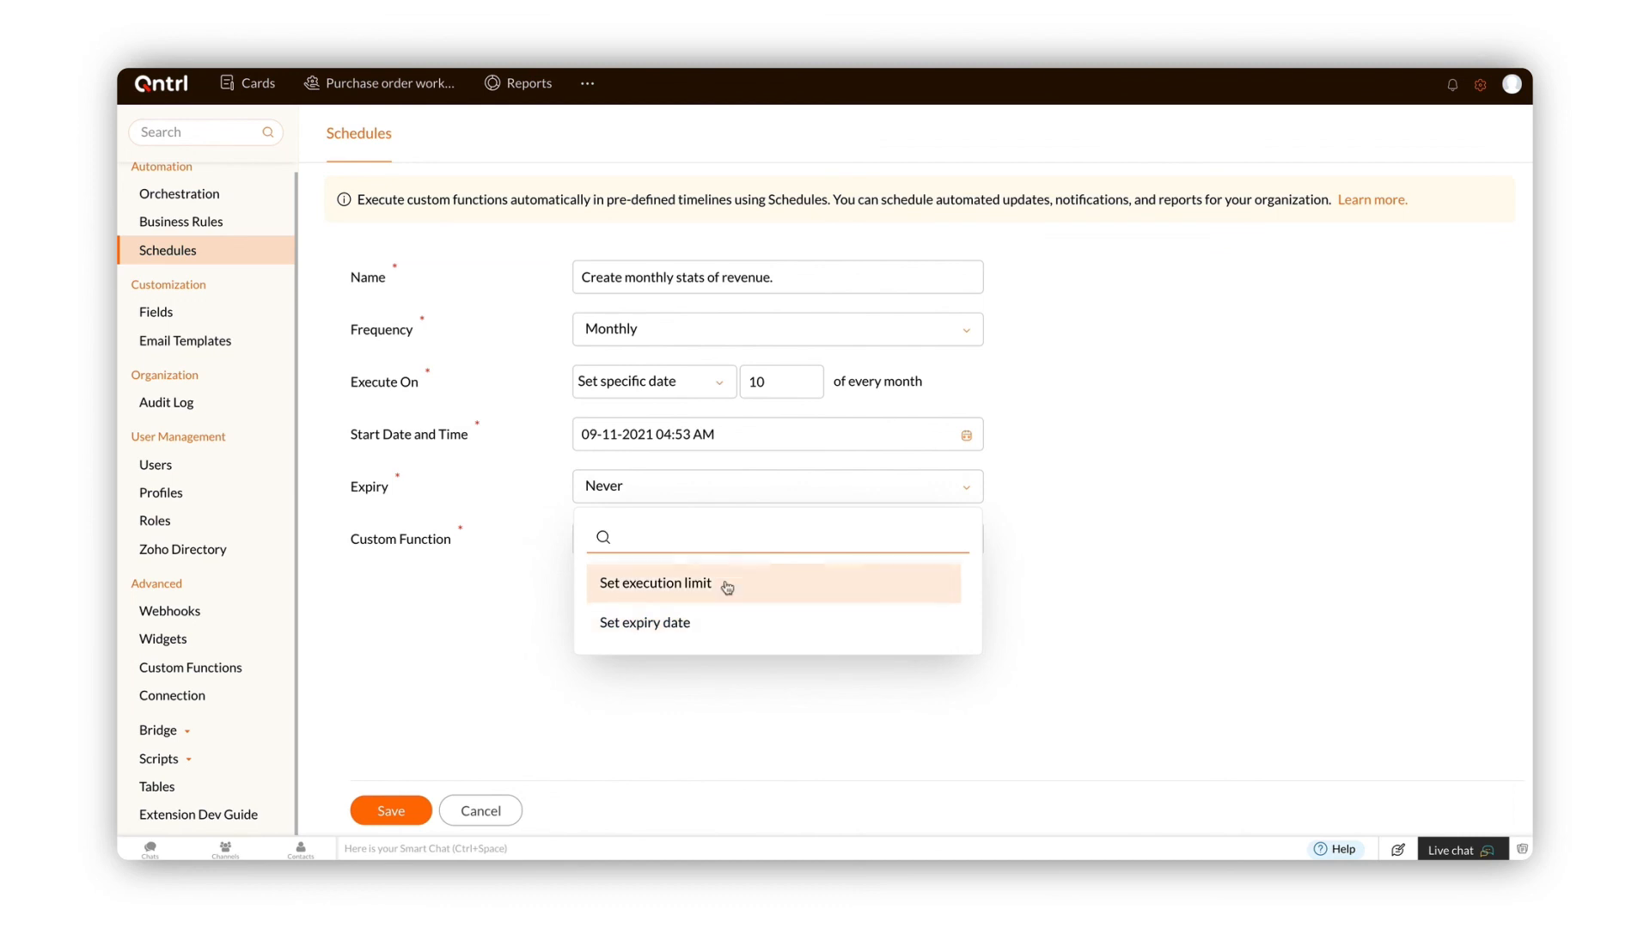
left_click(721, 499)
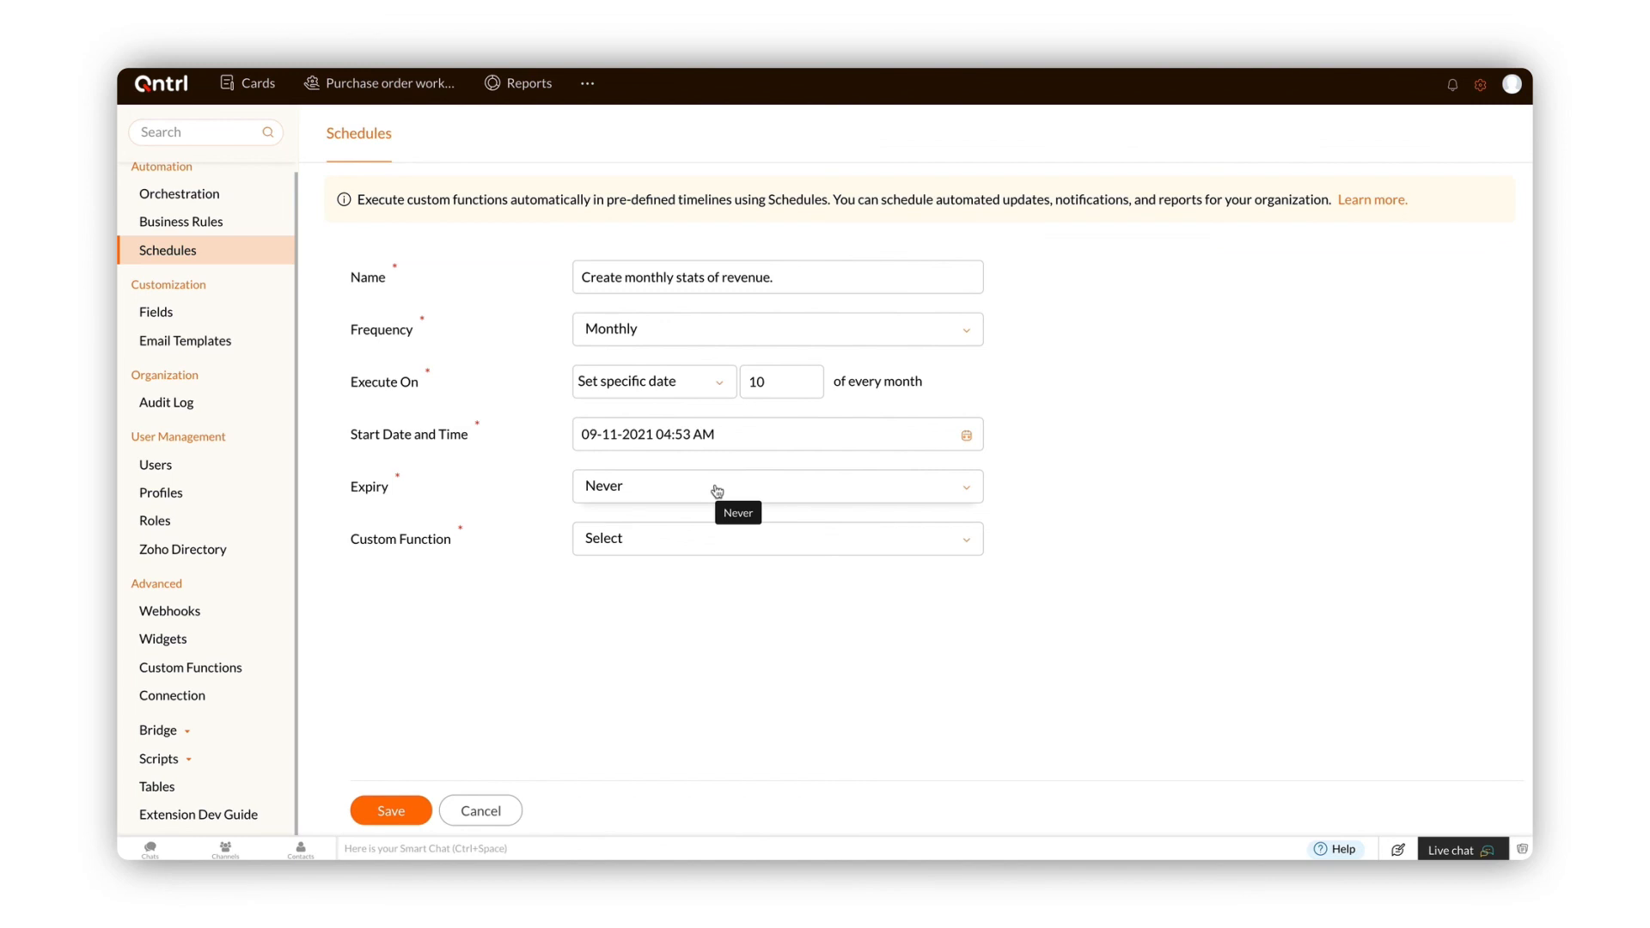
left_click(796, 540)
scroll(784, 602, "down", 3)
left_click(767, 679)
scroll(1163, 559, "down", 3)
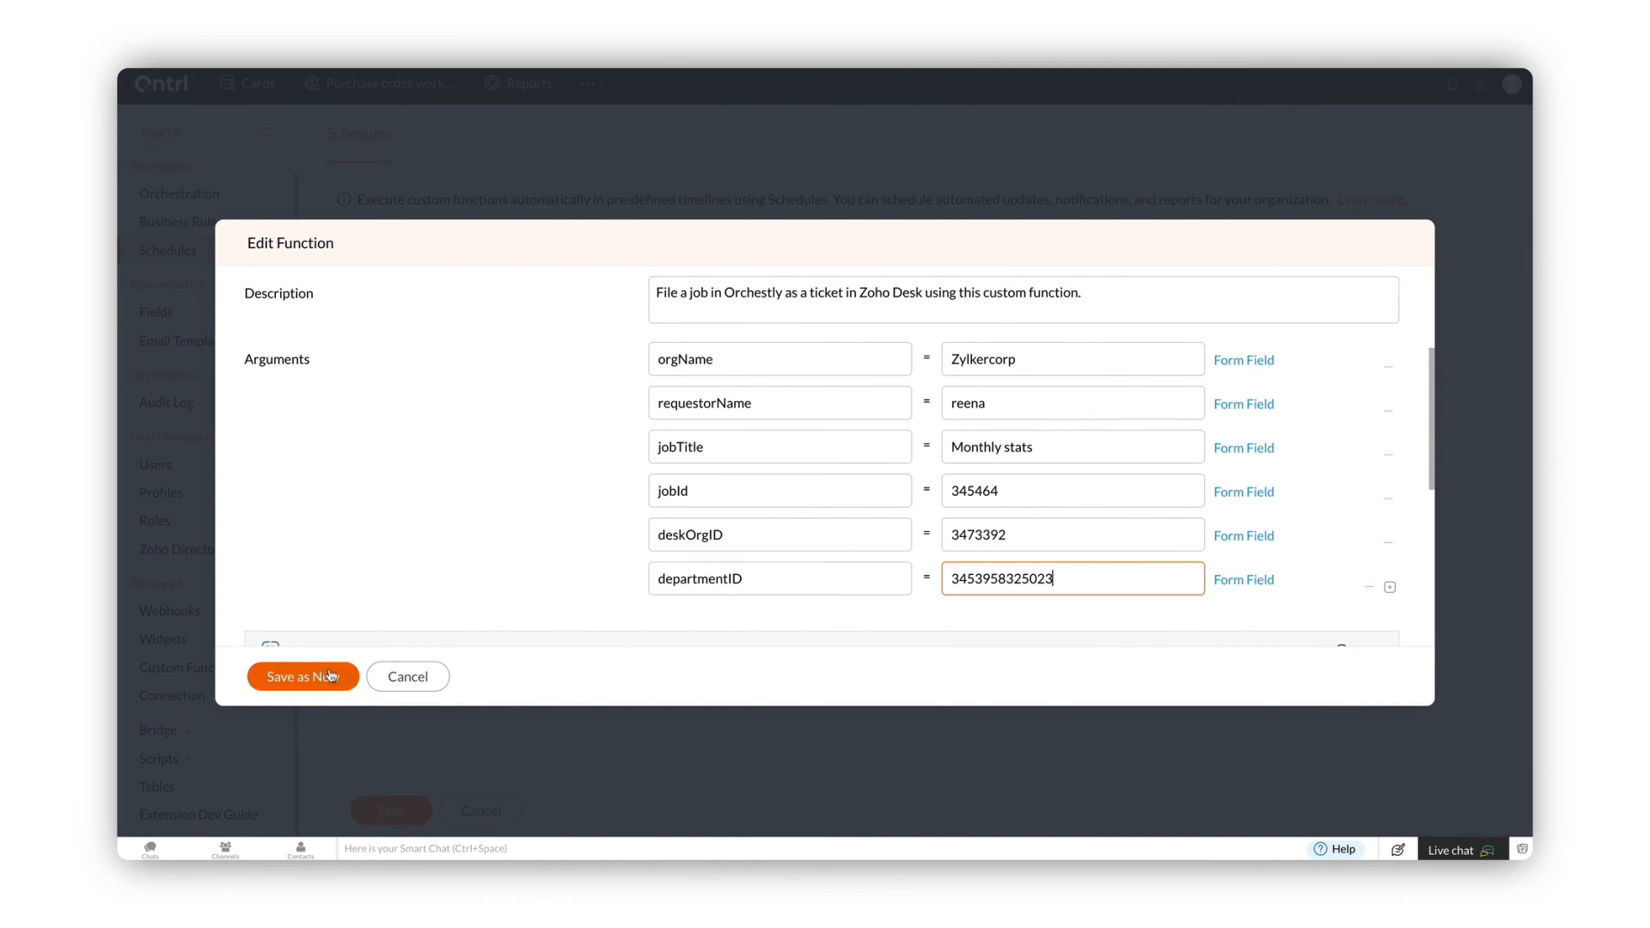
left_click(330, 675)
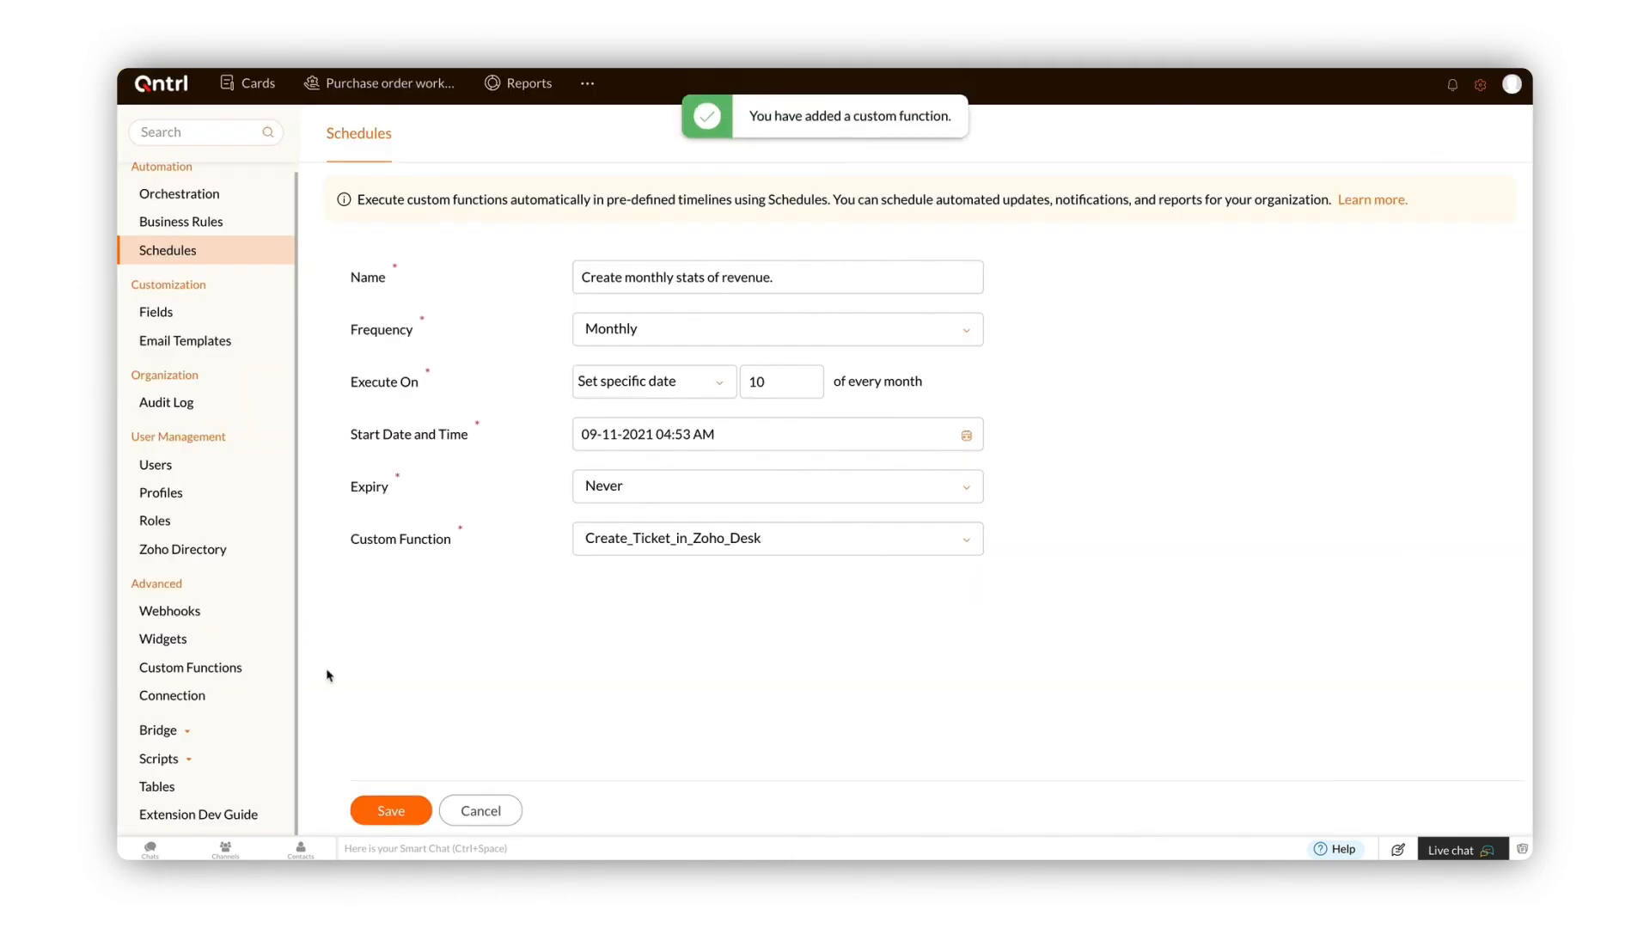